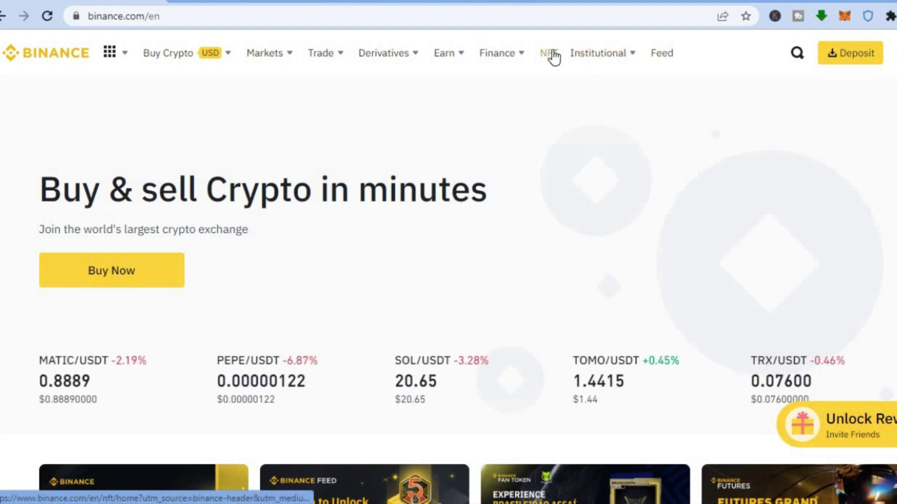
# - Open Binance's NFT marketplace and show the trending collections for the 1H period
pyautogui.click(553, 52)
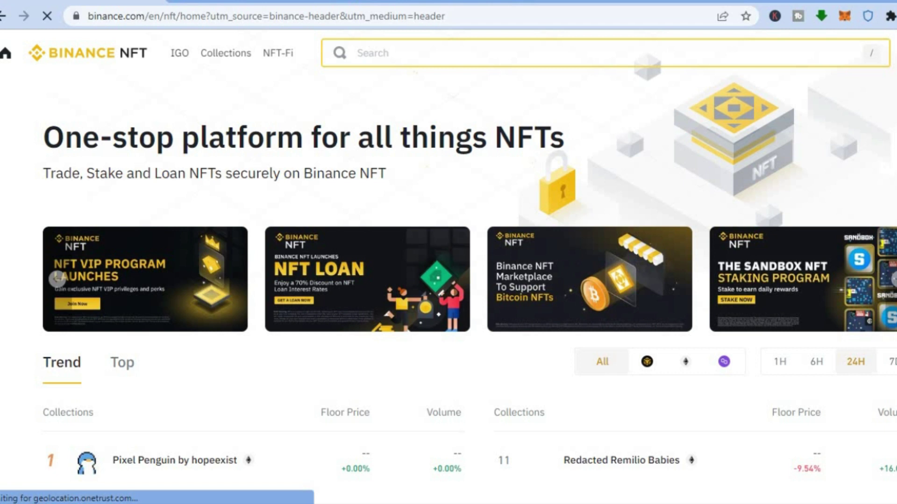
pyautogui.scroll(-1, 449, 255)
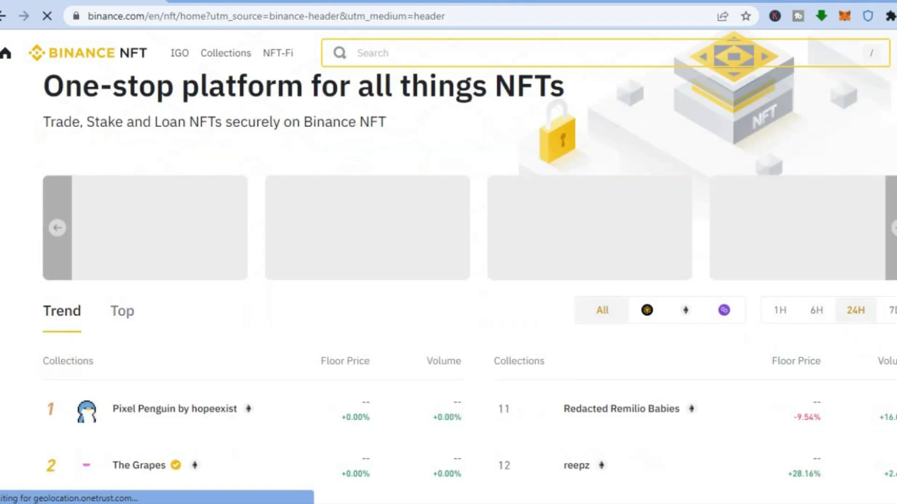
pyautogui.scroll(-4, 448, 285)
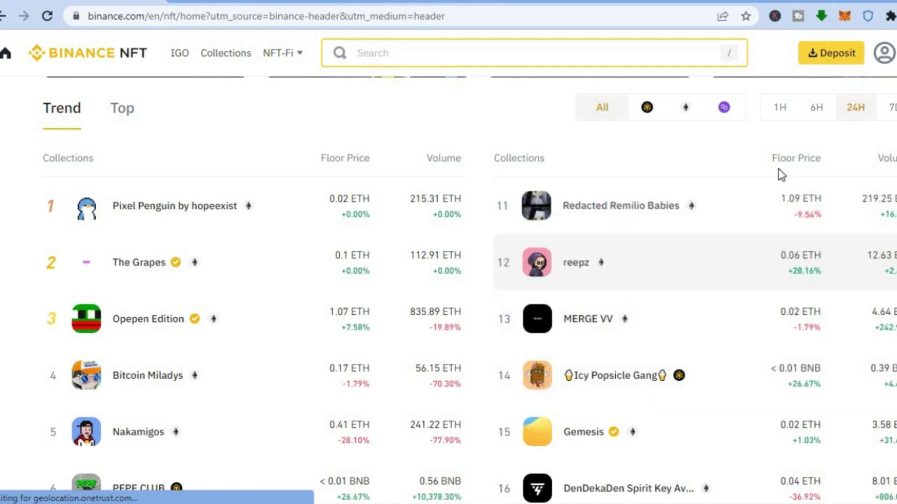
pyautogui.click(780, 112)
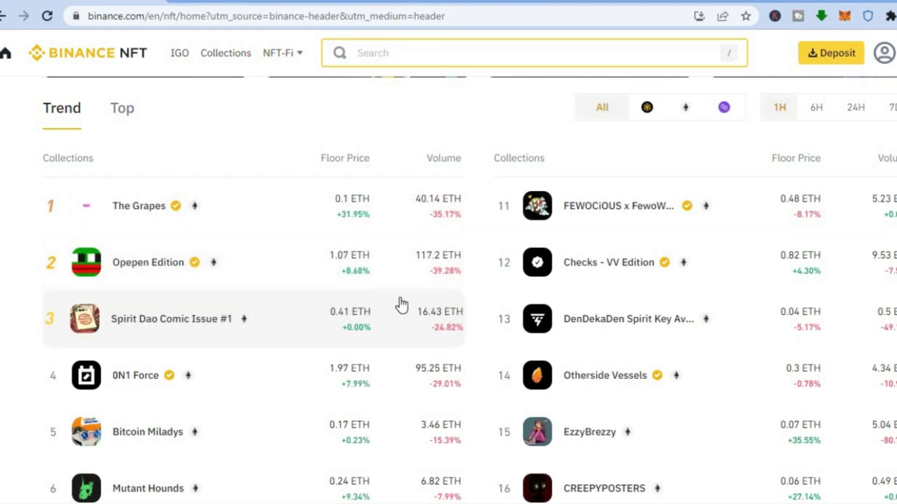
# - Review The Grapes collection's Buy Now items and overview figures, and return to the NFT marketplace home page
pyautogui.click(137, 207)
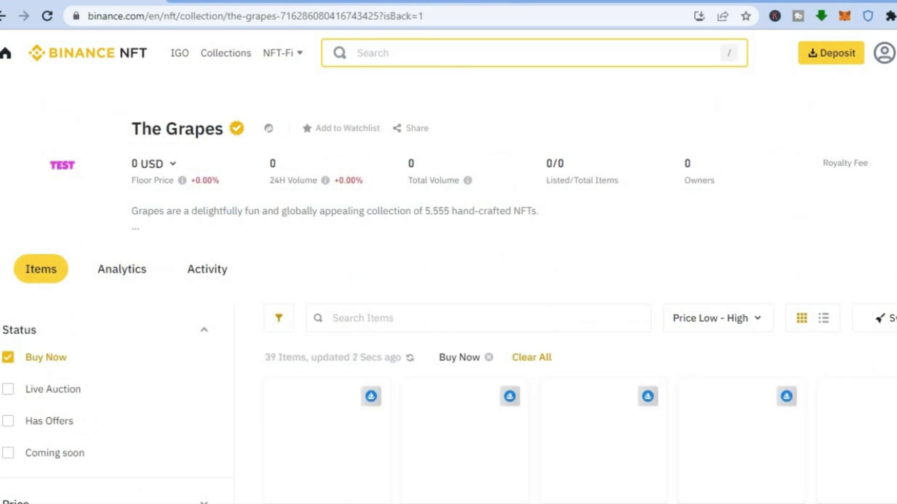
pyautogui.scroll(-5, 448, 280)
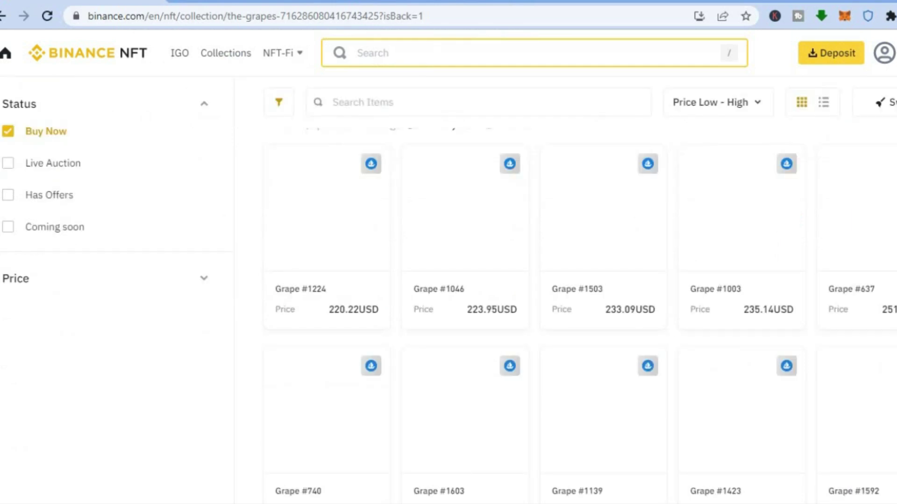
pyautogui.scroll(1, 400, 245)
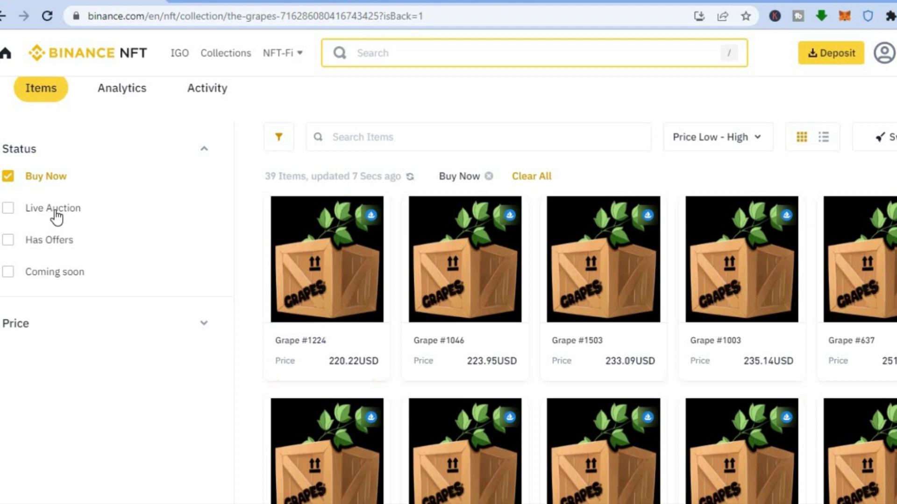
pyautogui.moveTo(338, 298)
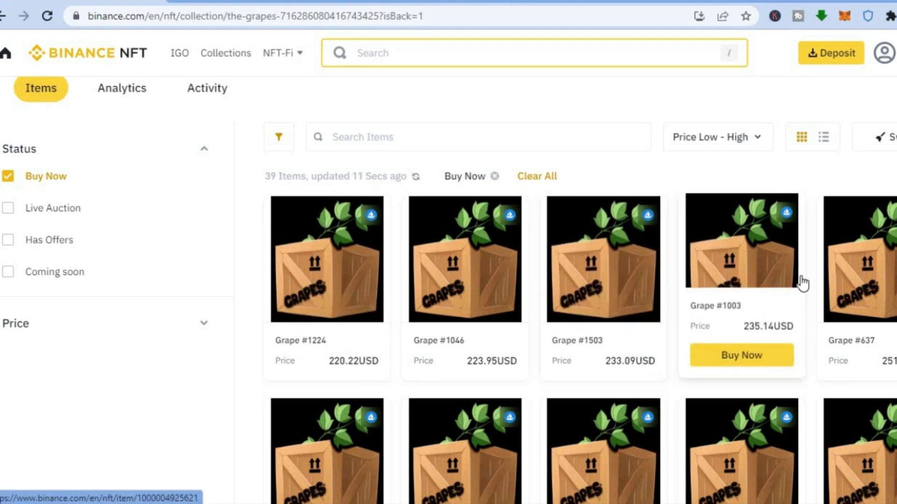
pyautogui.scroll(4, 449, 289)
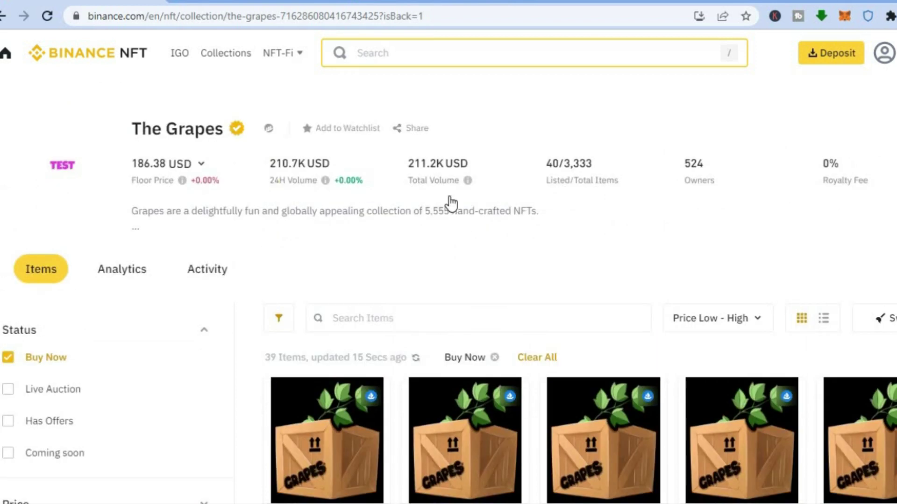
pyautogui.click(6, 18)
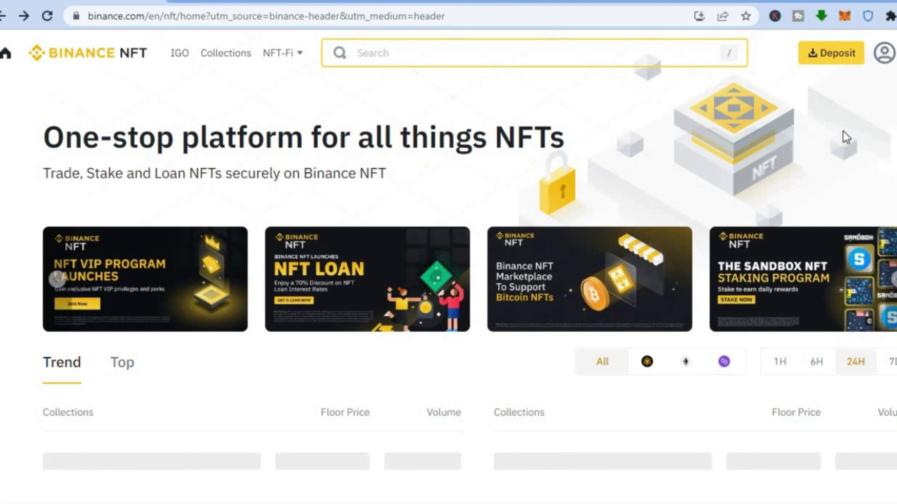
# - Open the Create an NFT form from the account profile and dismiss the prompt to create a new collection
pyautogui.click(883, 61)
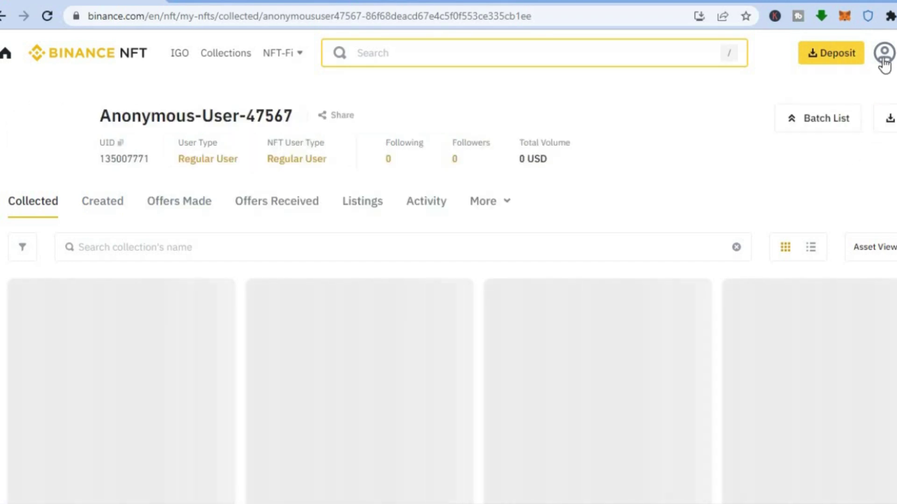
pyautogui.moveTo(884, 61)
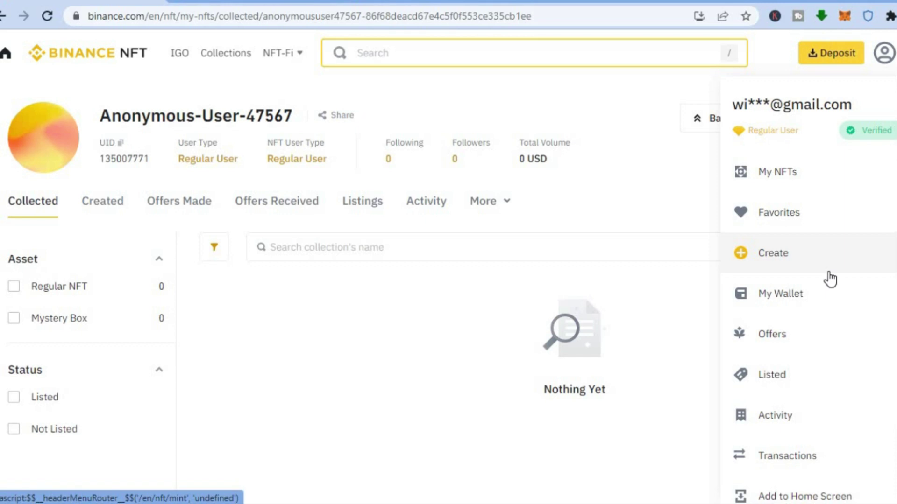
pyautogui.click(775, 254)
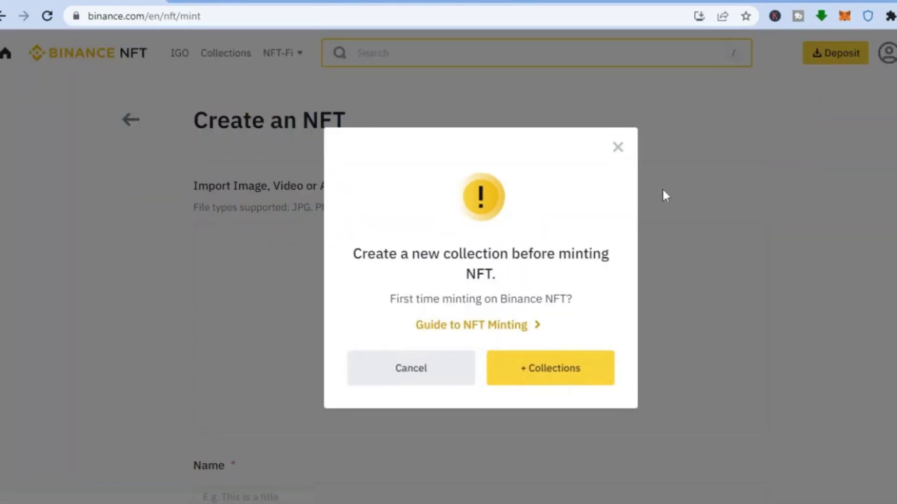
pyautogui.click(618, 148)
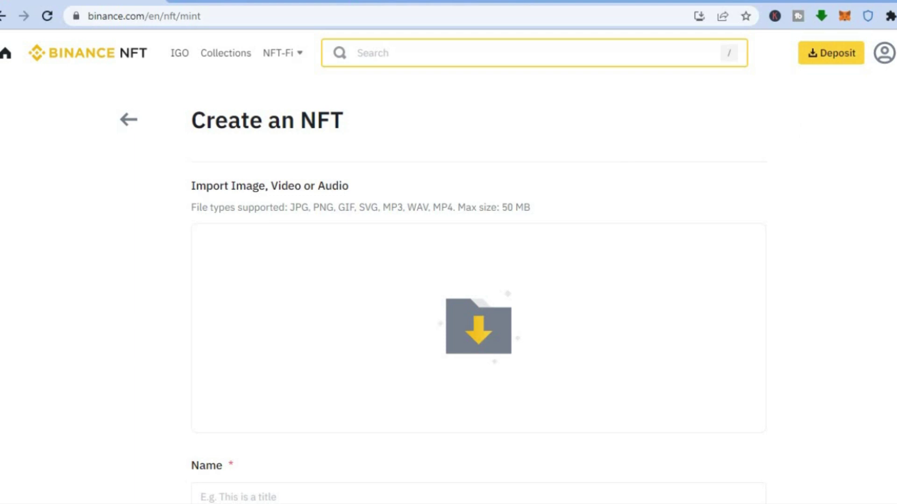
pyautogui.scroll(-2, 460, 300)
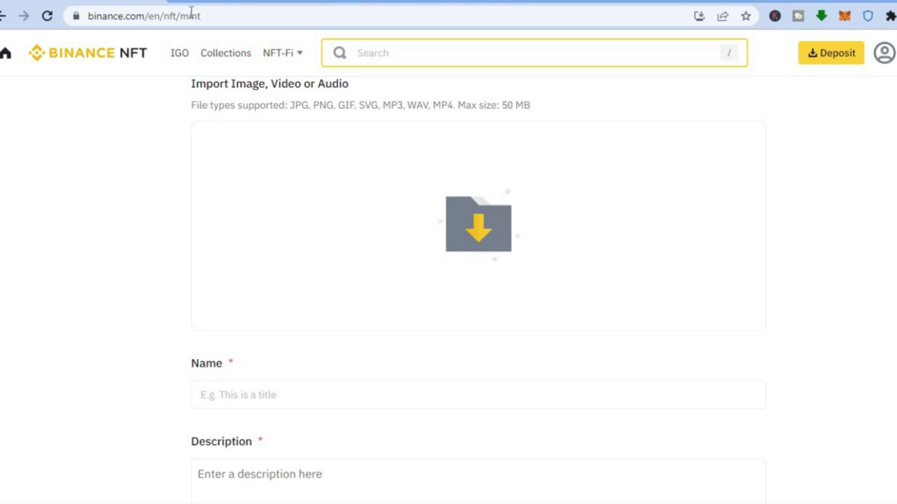
# - Switch to Canva, look at the custom size options, and bring up the "Are You Ready" astronaut NFT design
pyautogui.click(202, 1)
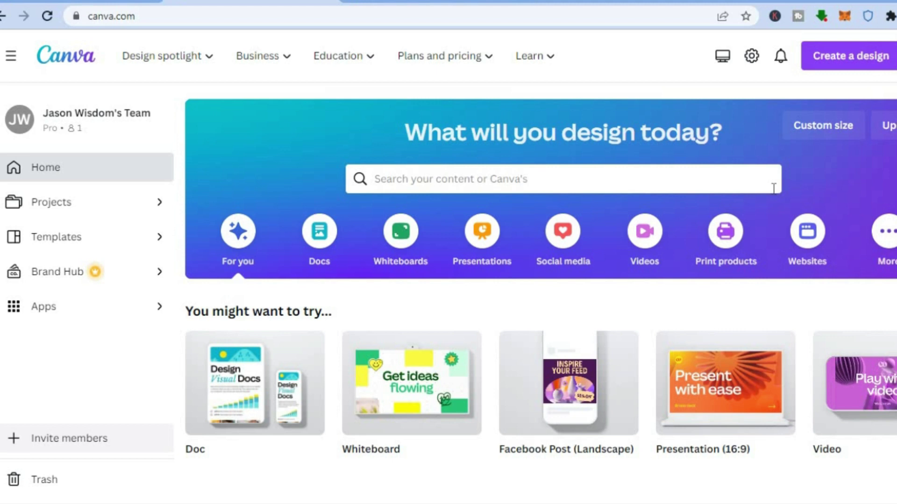
pyautogui.click(806, 136)
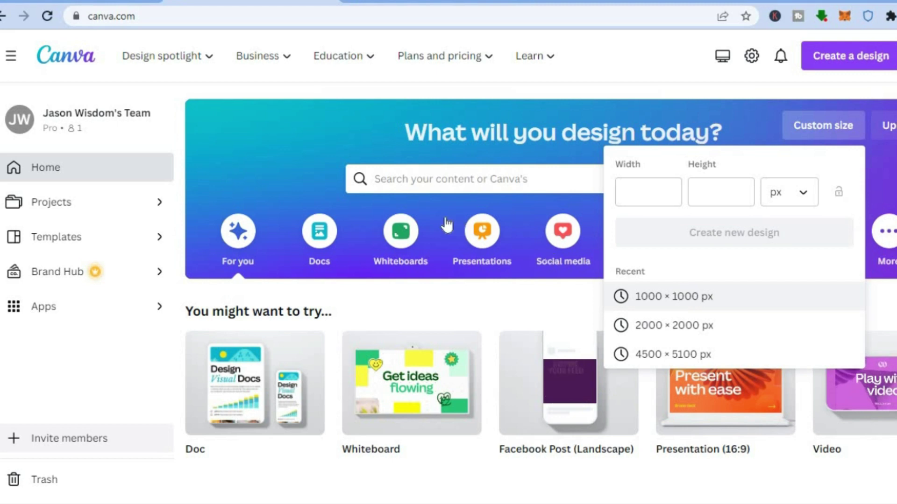
pyautogui.click(383, 123)
pyautogui.click(395, 4)
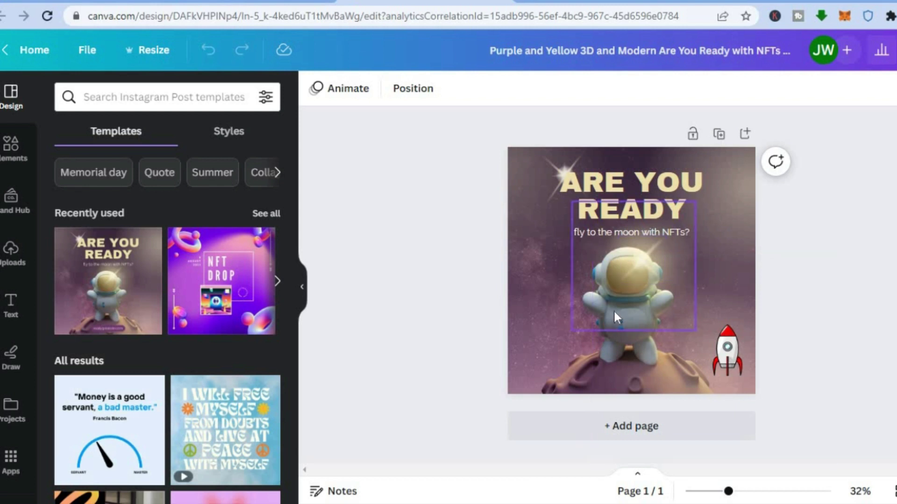
# - Delete the photo overlay around the astronaut and the red and white rocket from the design
pyautogui.click(620, 325)
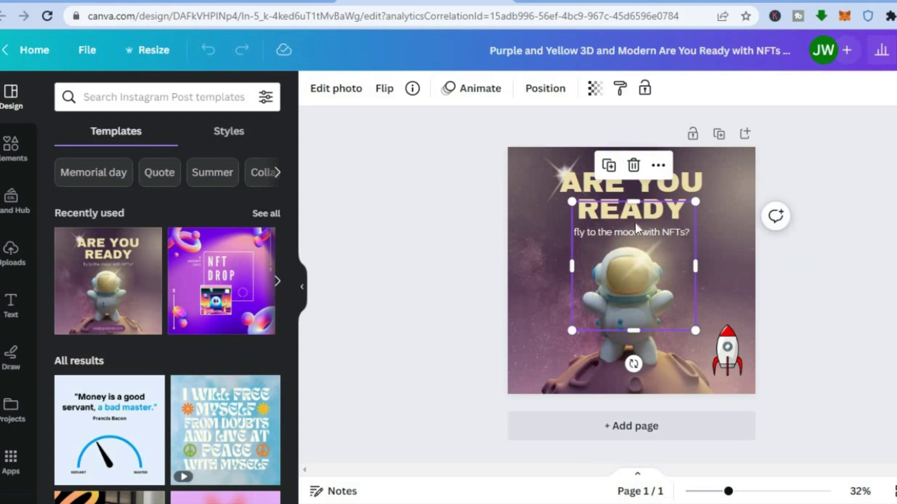
pyautogui.click(633, 166)
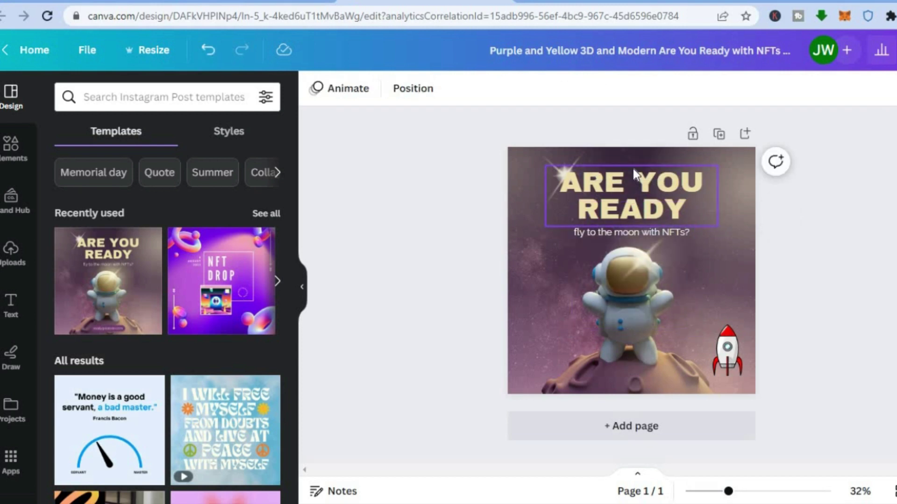
pyautogui.click(630, 317)
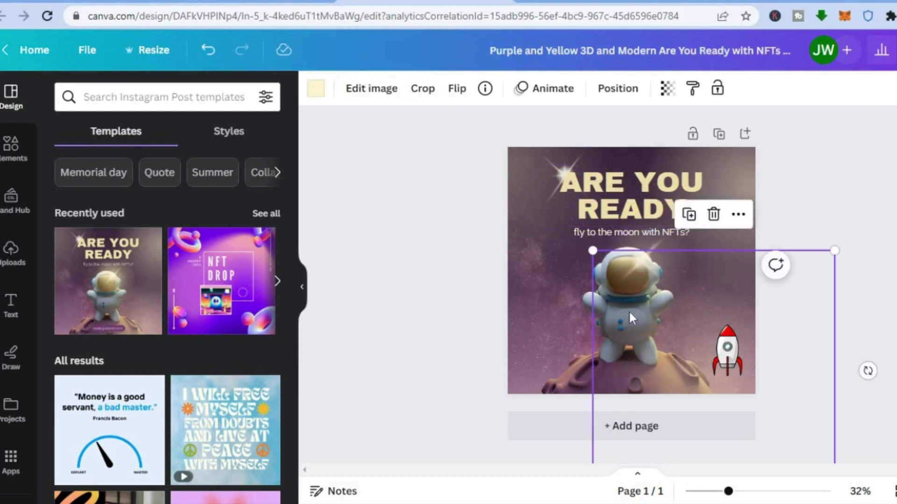
pyautogui.click(738, 349)
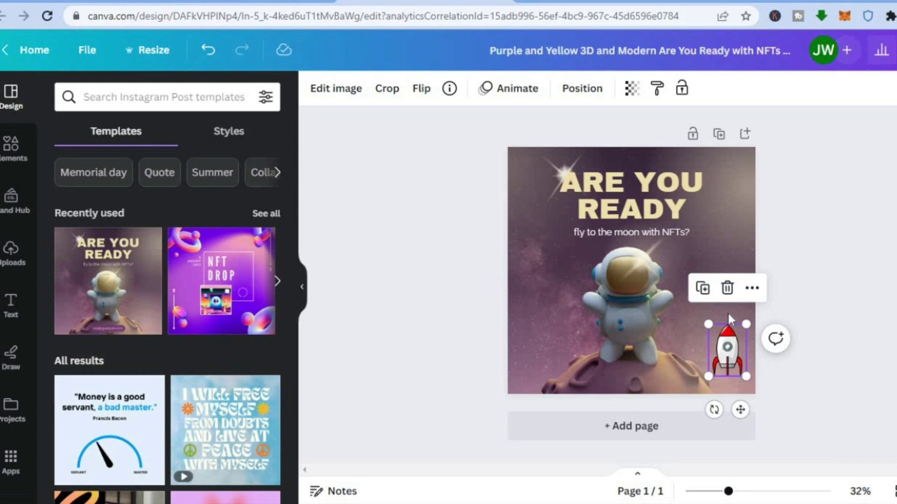
pyautogui.click(727, 288)
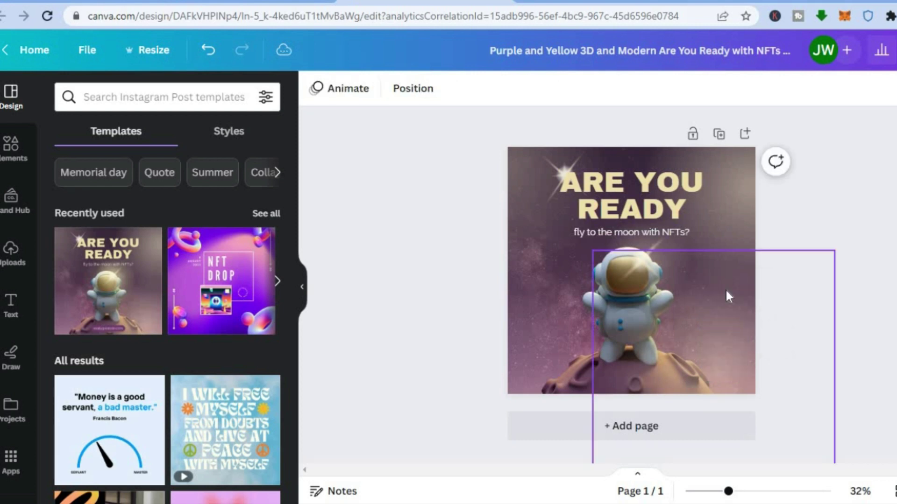
# - Search the design elements for "star"
pyautogui.click(11, 146)
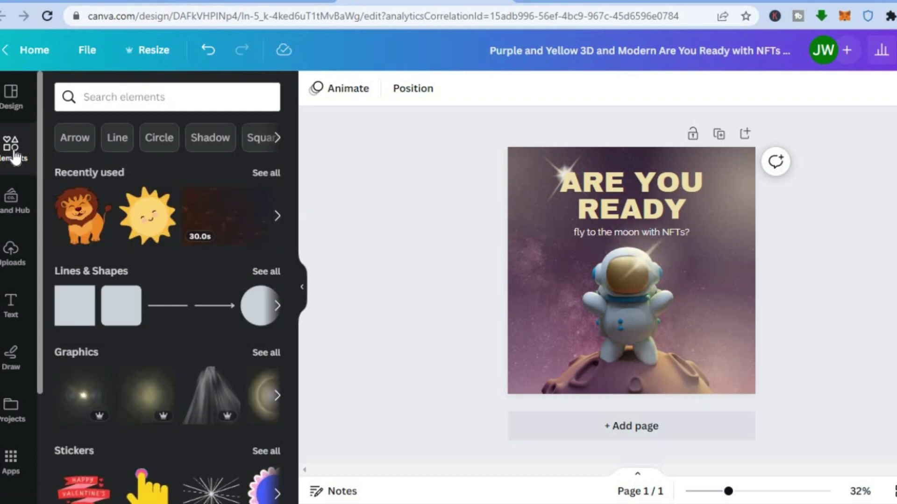
pyautogui.click(147, 94)
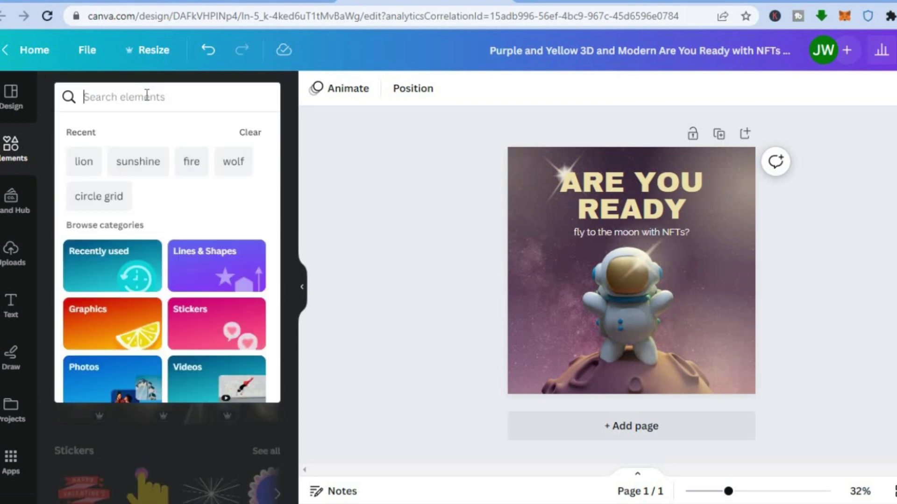
pyautogui.write('r')
pyautogui.press('BackSpace')
pyautogui.write('s')
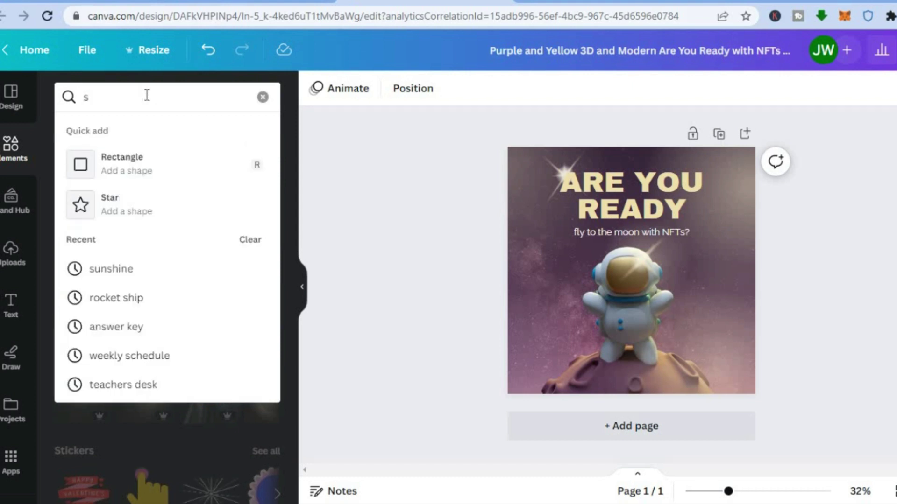
pyautogui.write('tar')
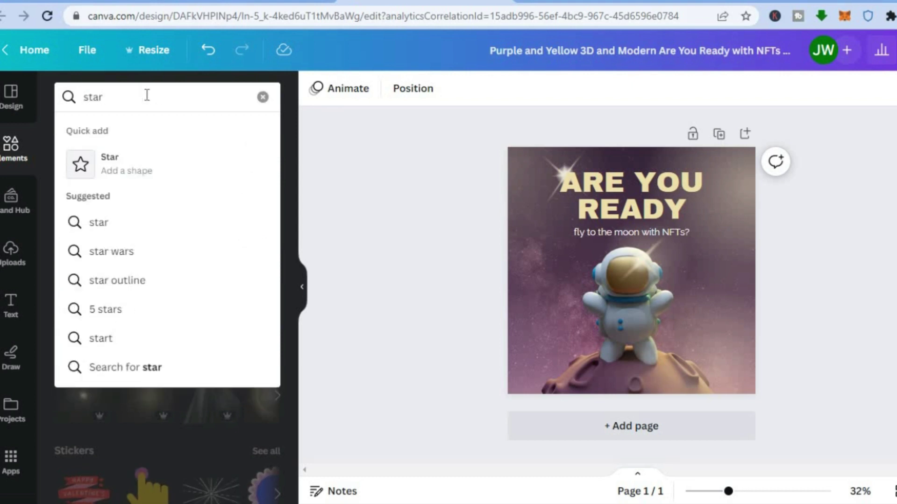
pyautogui.press('Return')
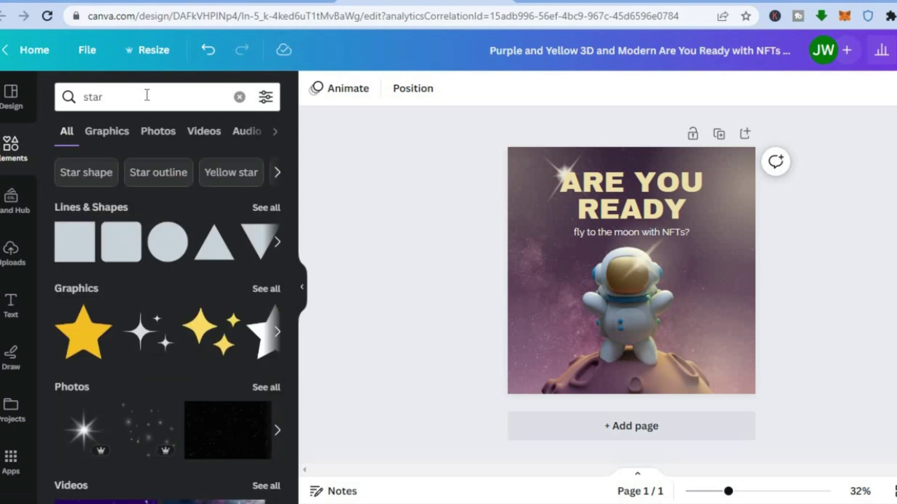
# - Add the animated gold sparkle graphic from the full set of star graphics and move it slightly up over the astronaut
pyautogui.click(267, 290)
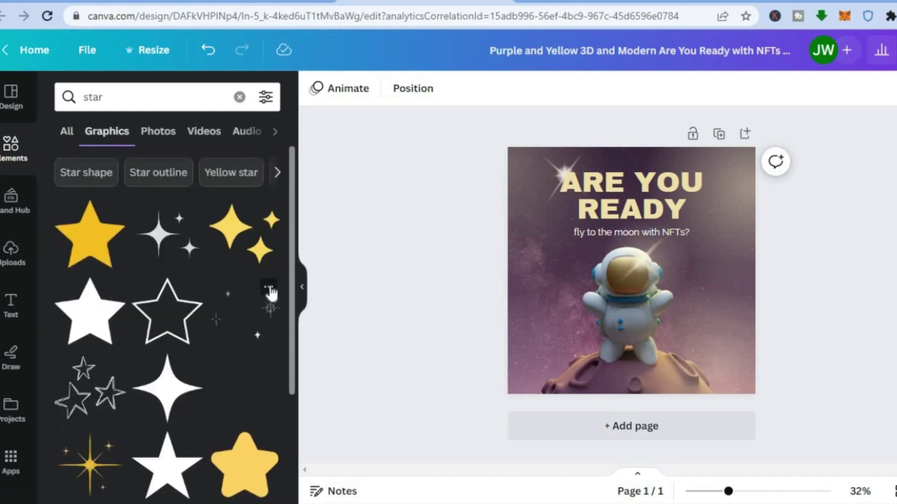
pyautogui.moveTo(293, 175); pyautogui.dragTo(289, 294)
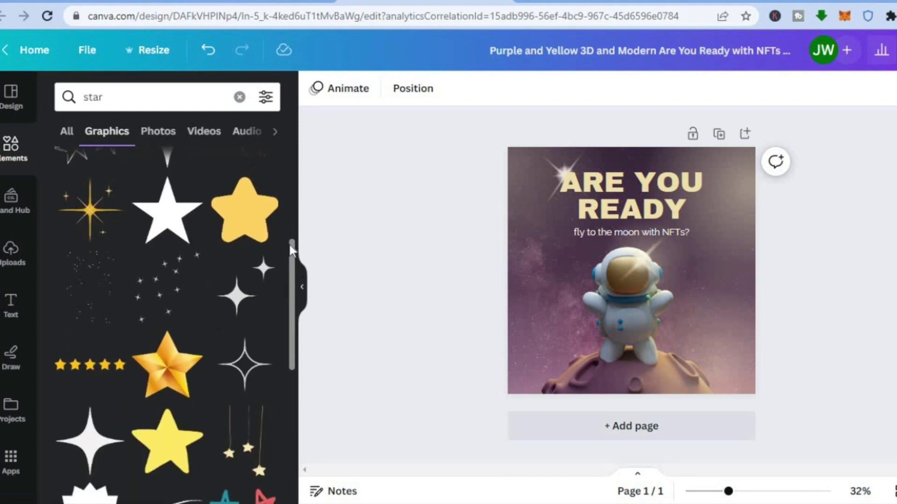
pyautogui.moveTo(290, 262); pyautogui.dragTo(283, 228)
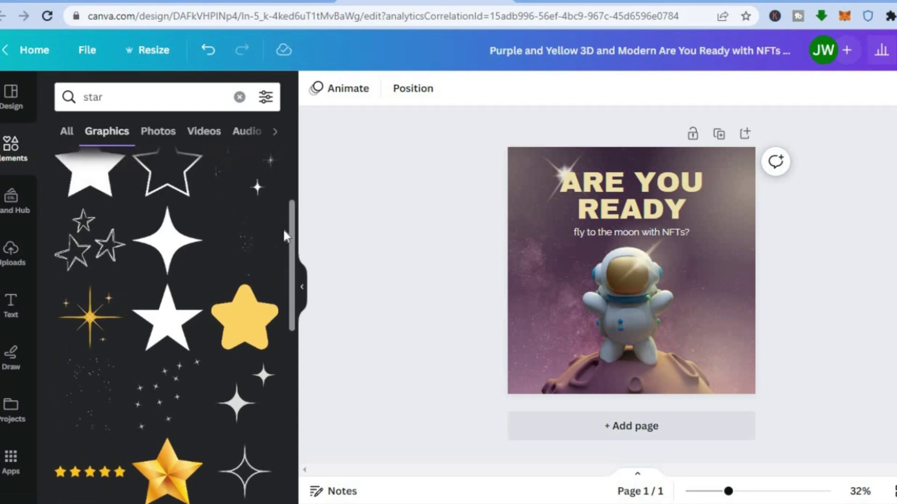
pyautogui.click(242, 243)
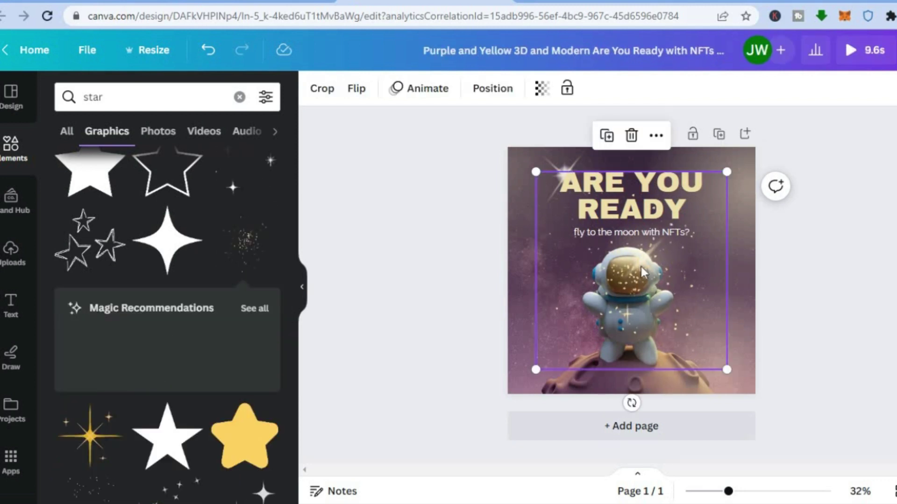
pyautogui.moveTo(660, 264); pyautogui.dragTo(660, 241)
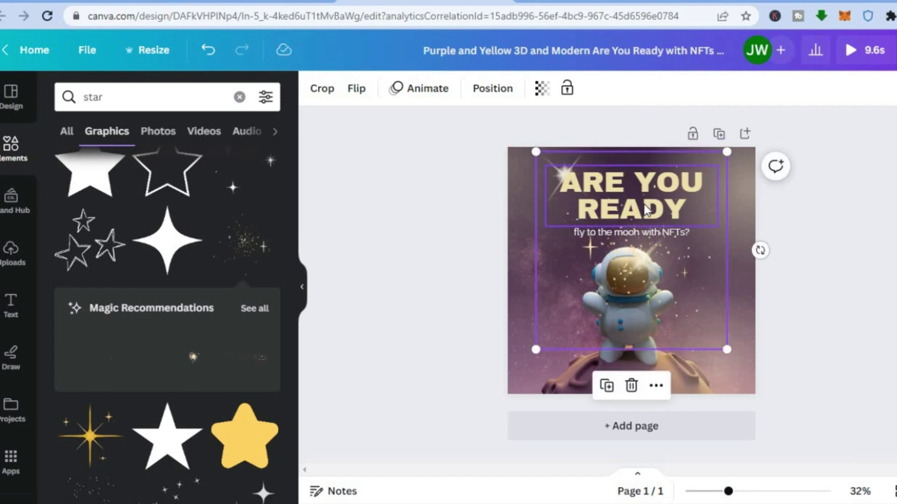
# - Apply the Rise text animation to the whole "ARE YOU READY" title
pyautogui.doubleClick(686, 206)
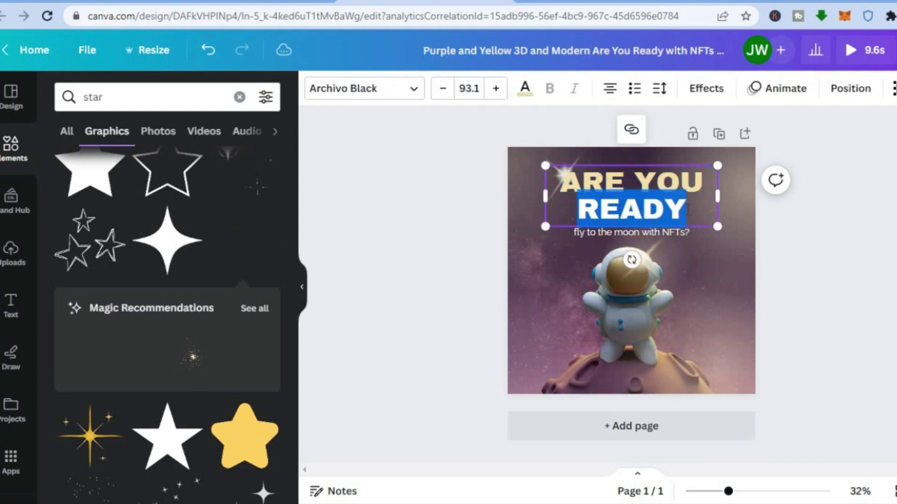
pyautogui.moveTo(687, 208); pyautogui.dragTo(528, 171)
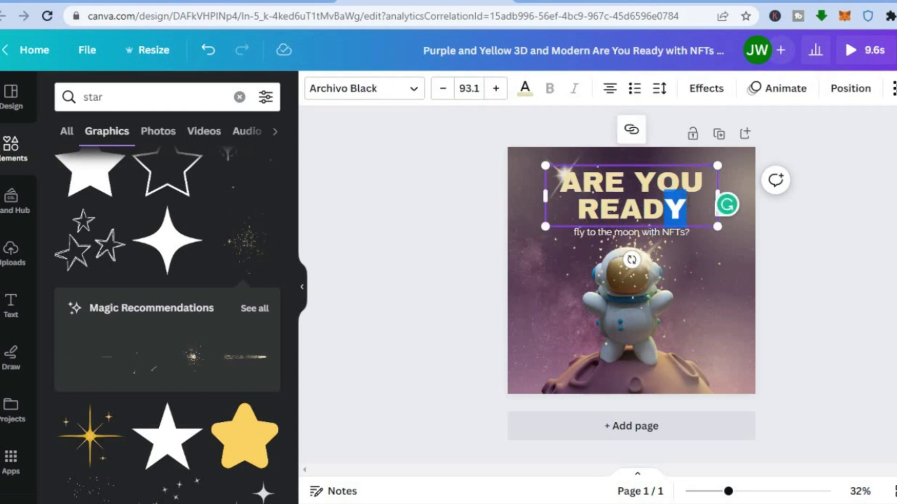
pyautogui.tripleClick(693, 204)
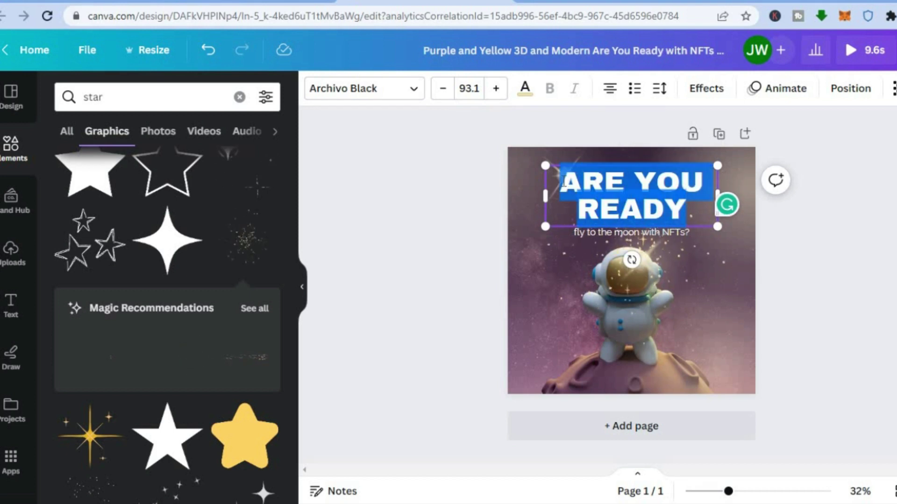
pyautogui.click(773, 93)
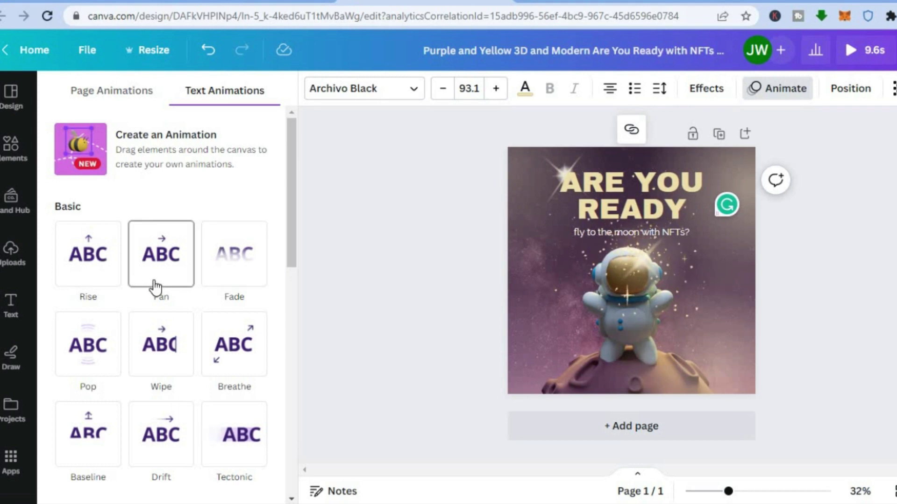
pyautogui.click(76, 266)
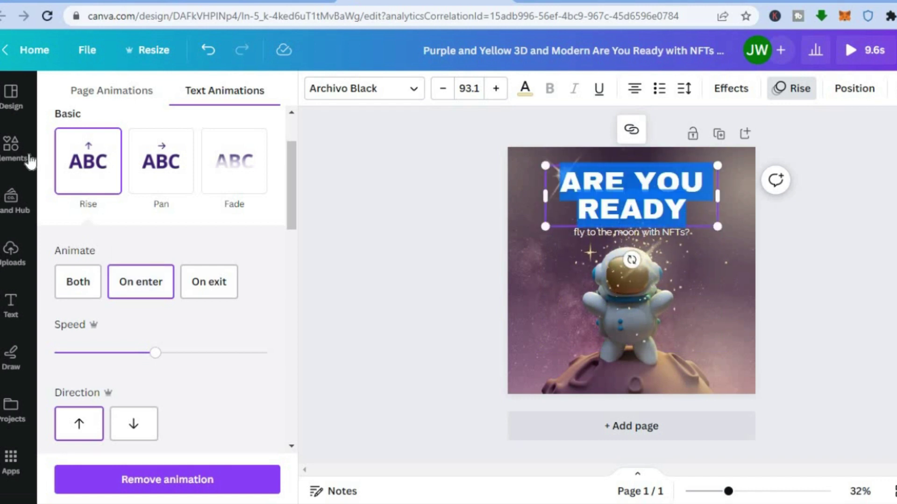
# - Search the design elements for "star" again and show the full set of star graphics
pyautogui.click(14, 149)
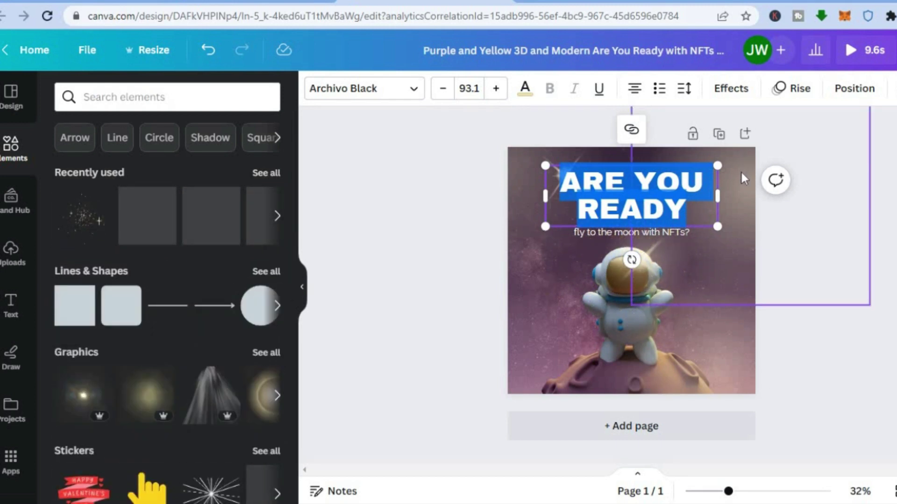
pyautogui.click(548, 261)
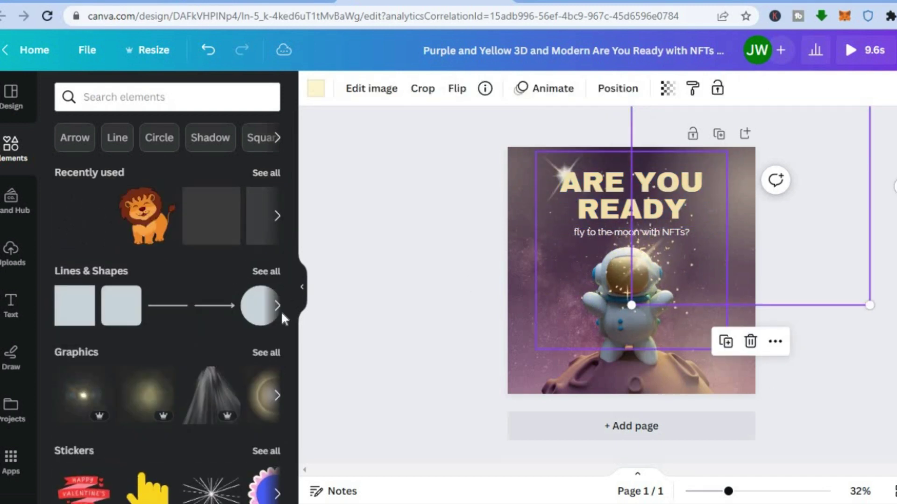
pyautogui.click(89, 97)
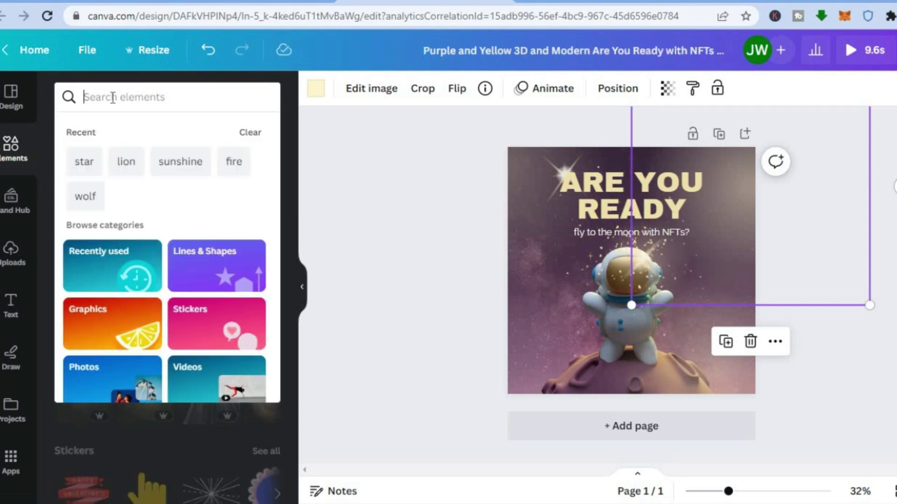
pyautogui.click(81, 164)
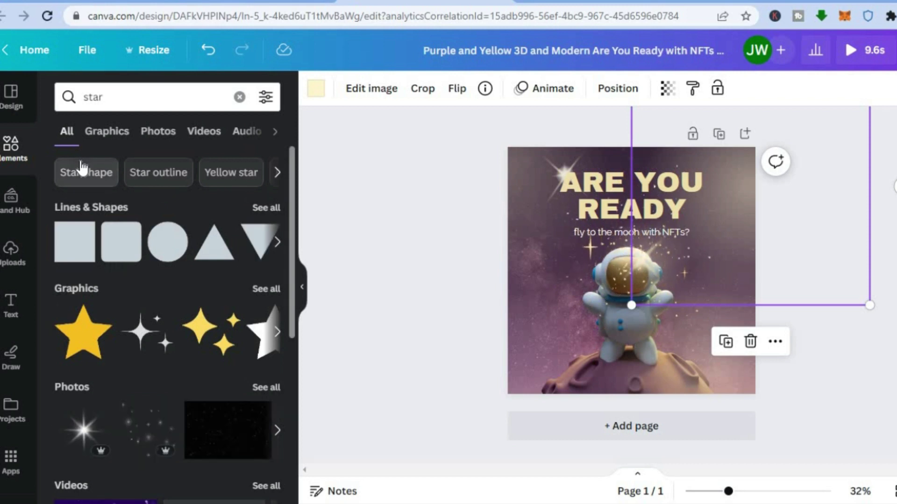
pyautogui.click(257, 292)
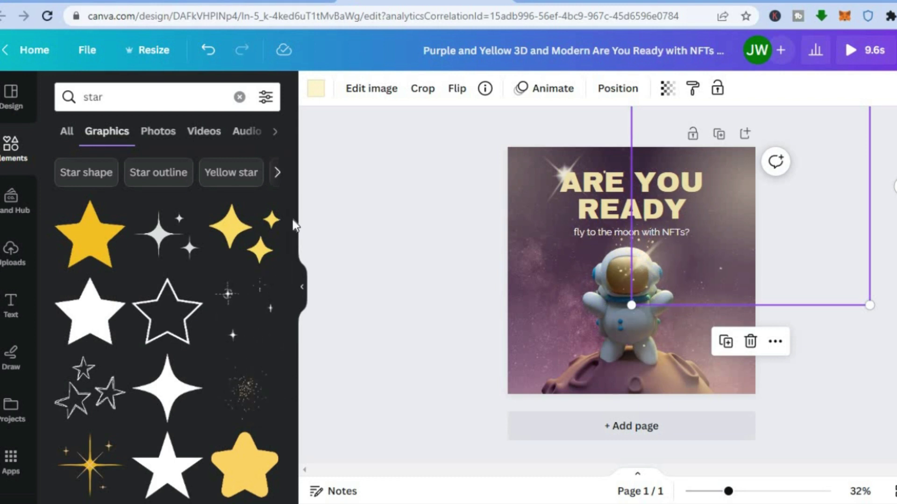
# - Add the gold four-pointed star with small sparkles, shrink it and place it in the upper-right corner of the design
pyautogui.scroll(-5, 286, 329)
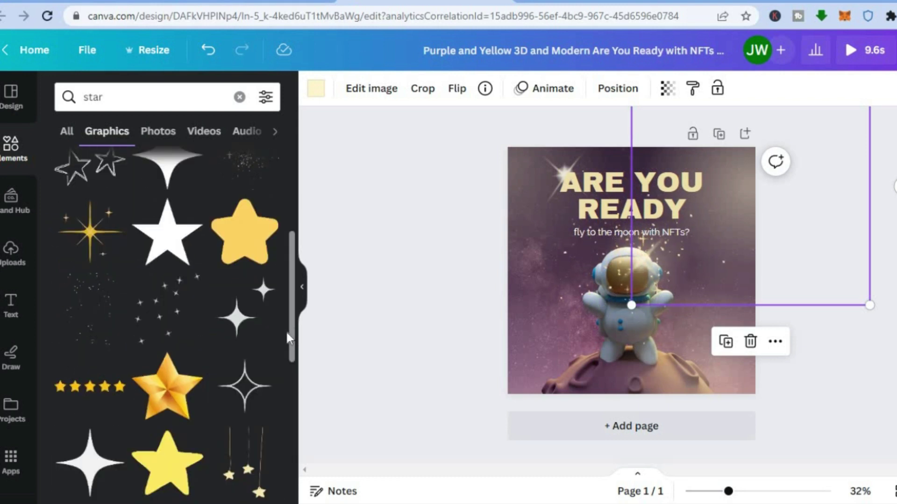
pyautogui.scroll(-2, 286, 332)
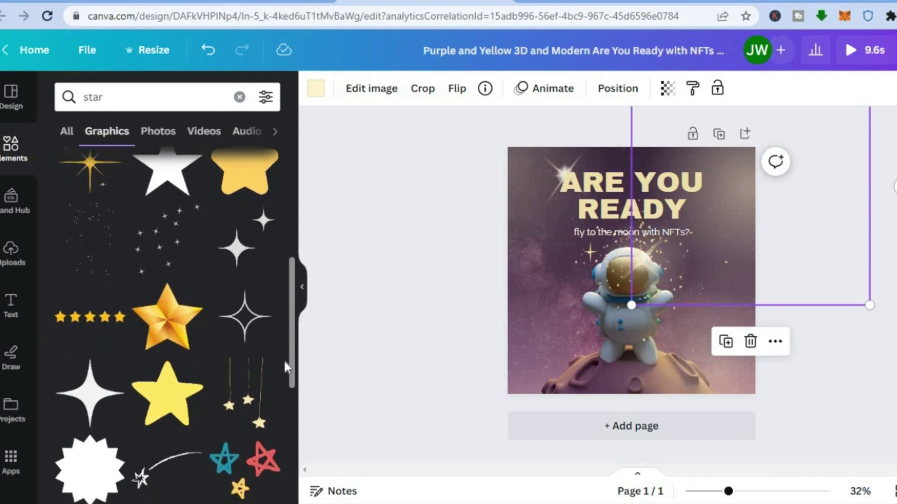
pyautogui.scroll(3, 284, 336)
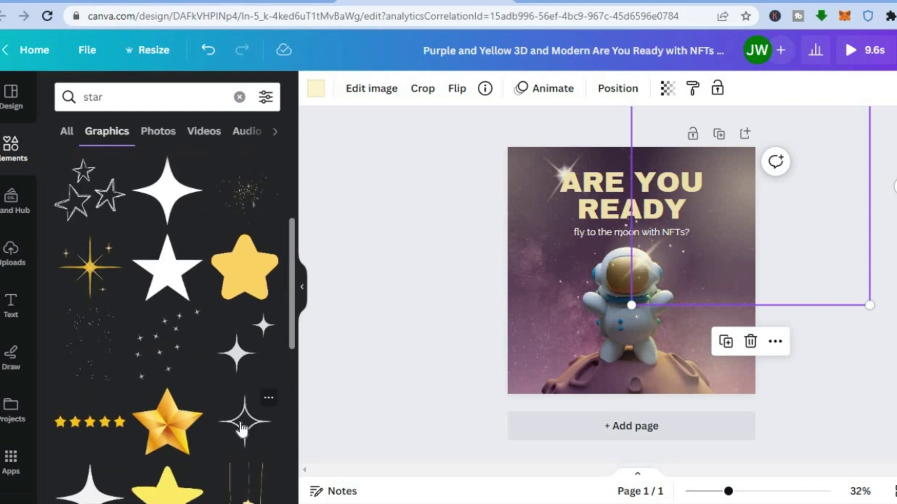
pyautogui.click(88, 273)
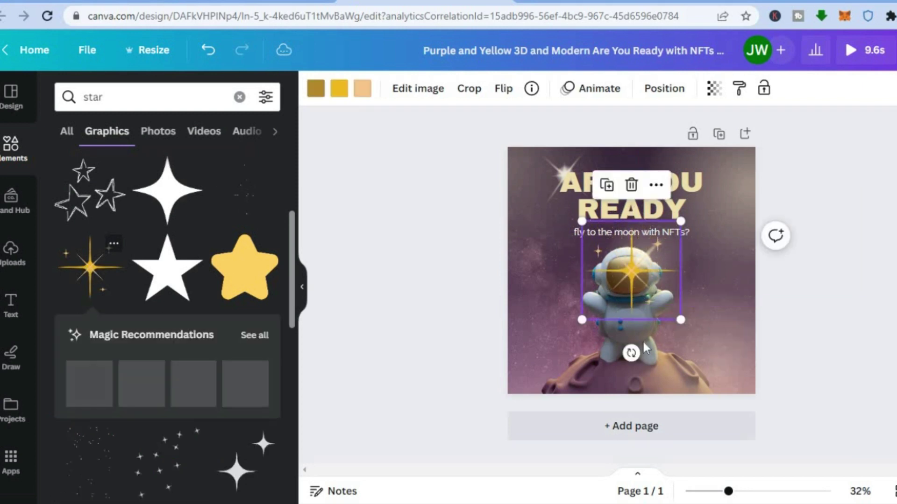
pyautogui.moveTo(681, 319); pyautogui.dragTo(740, 177)
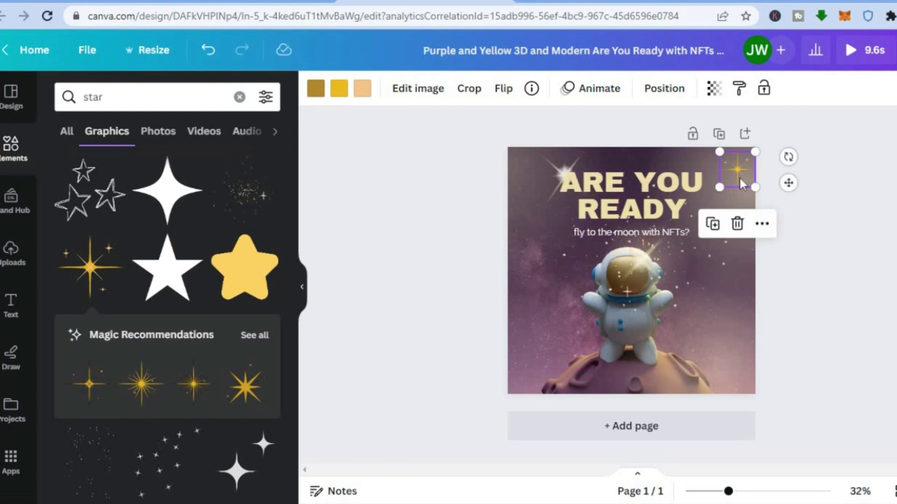
# - Create a custom animation that moves the small gold star straight across past the design's left edge, using the Smooth movement style
pyautogui.click(596, 89)
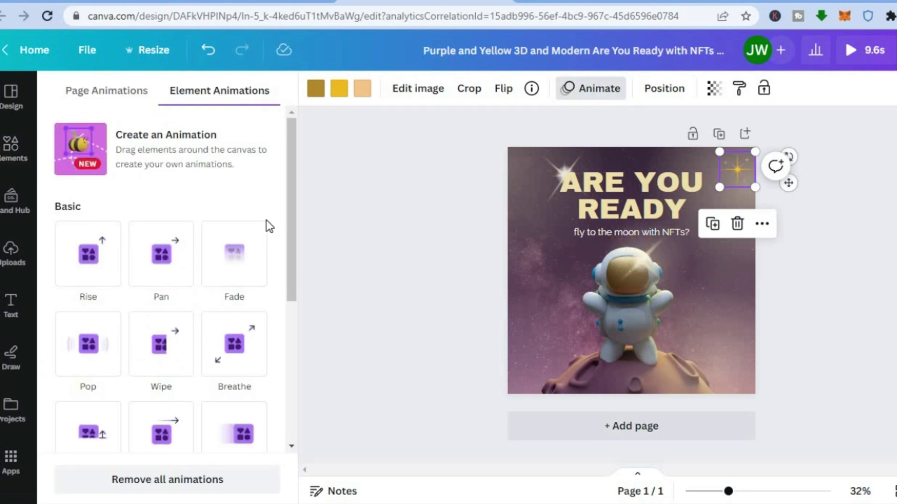
pyautogui.click(87, 152)
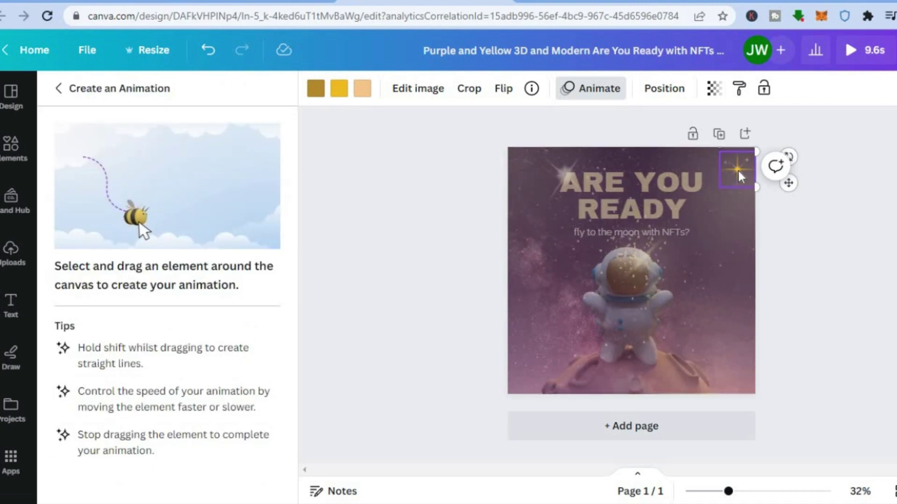
pyautogui.moveTo(738, 169); pyautogui.dragTo(488, 173)
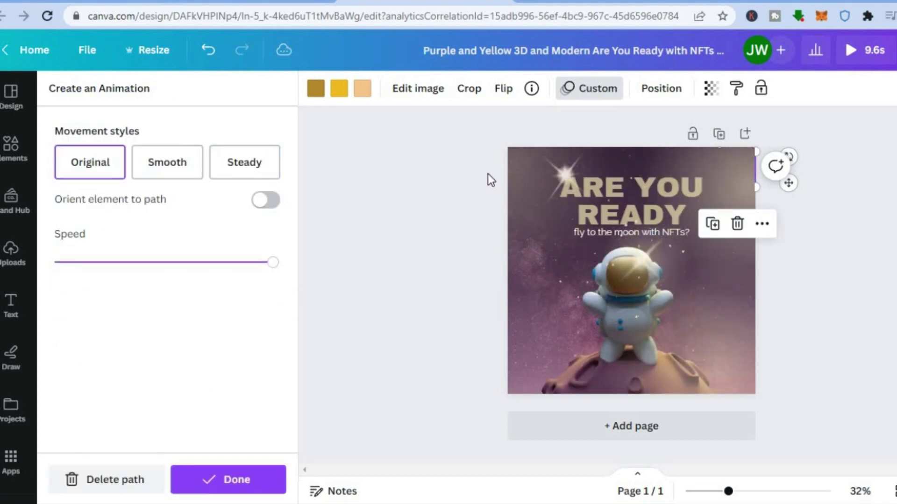
pyautogui.click(160, 168)
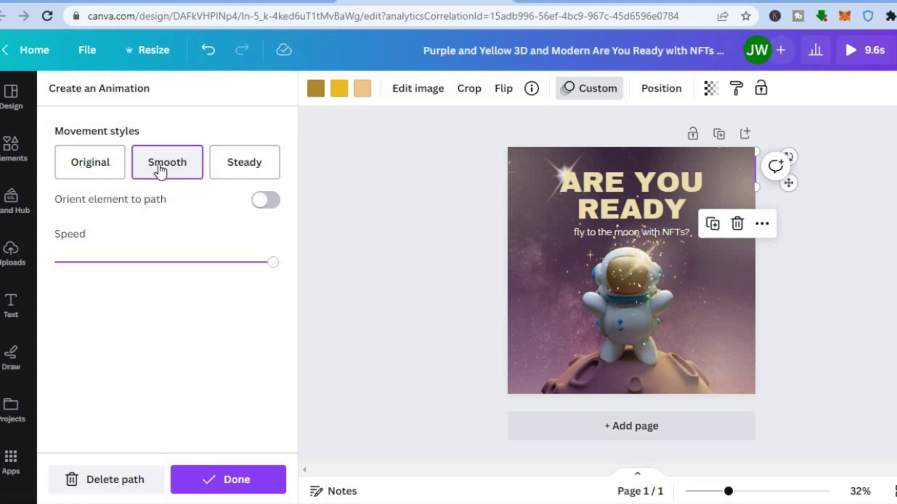
pyautogui.click(207, 472)
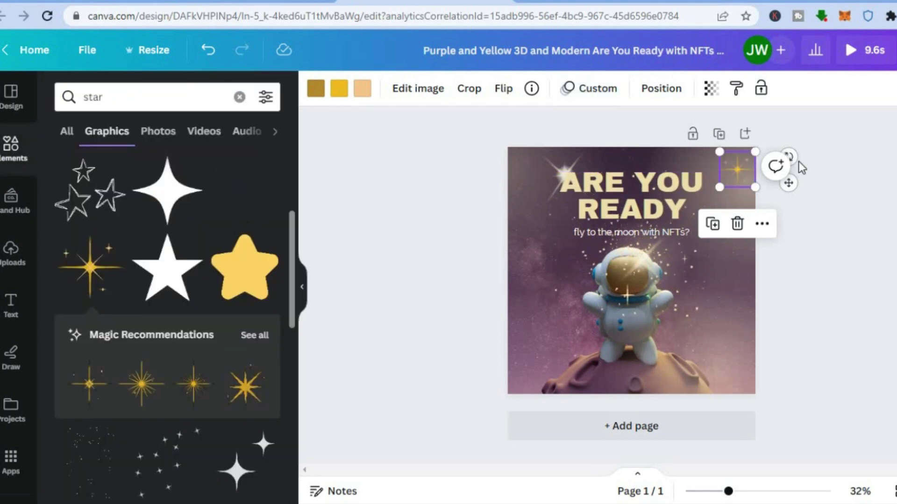
# - Download the design as an MP4 video at 1,080 × 1,080 px
pyautogui.click(894, 50)
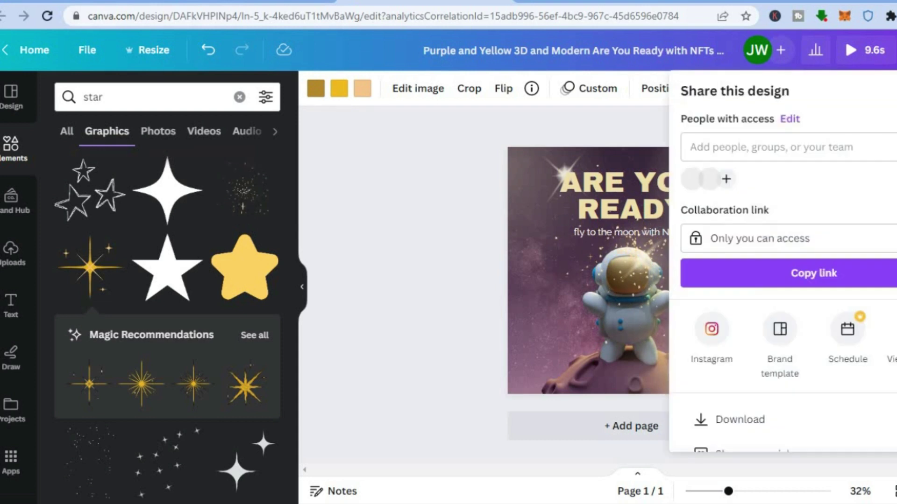
pyautogui.scroll(-2, 785, 262)
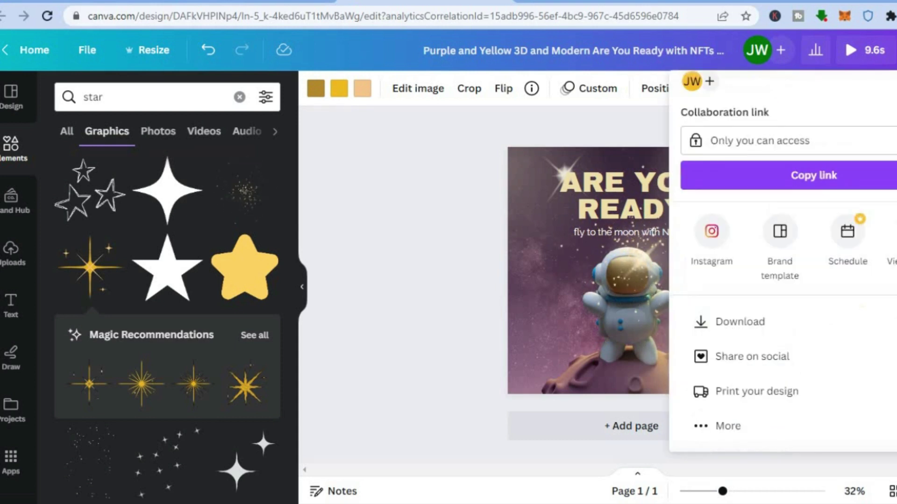
pyautogui.click(813, 335)
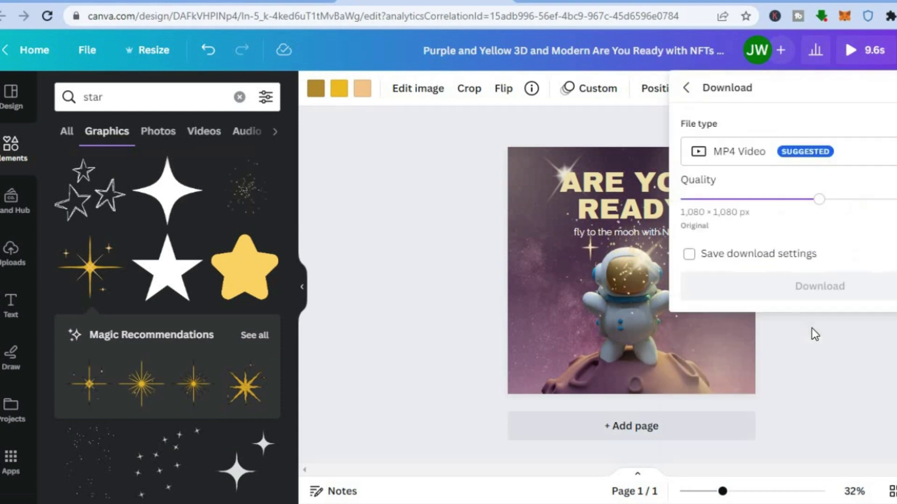
pyautogui.click(795, 287)
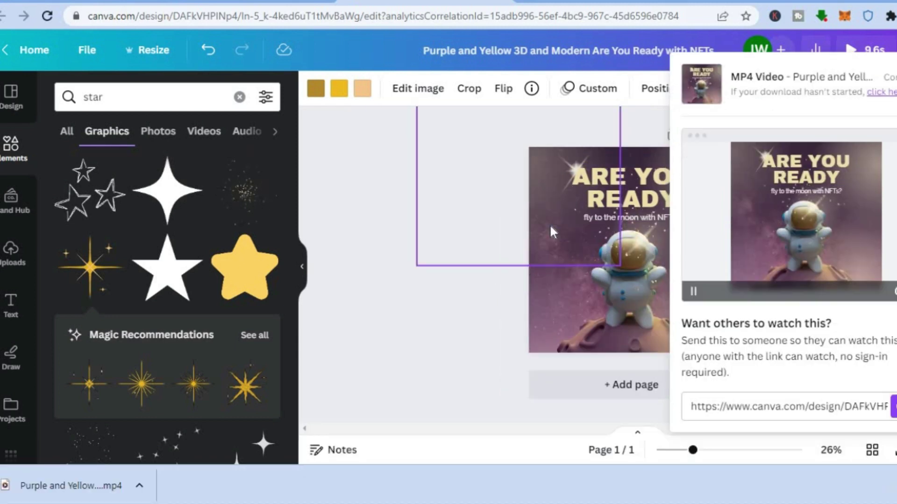
# - Switch to the Binance NFT mint page and upload the downloaded MP4 as the NFT's media file
pyautogui.click(35, 2)
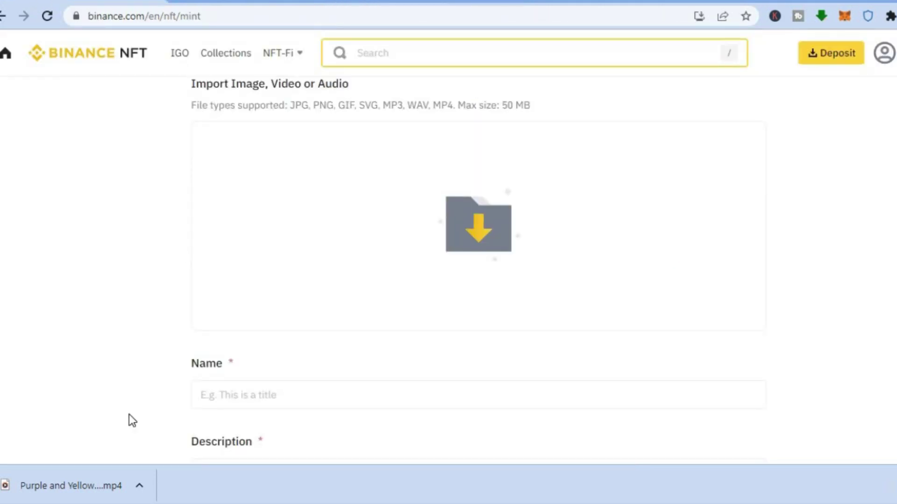
pyautogui.moveTo(55, 490); pyautogui.dragTo(466, 212)
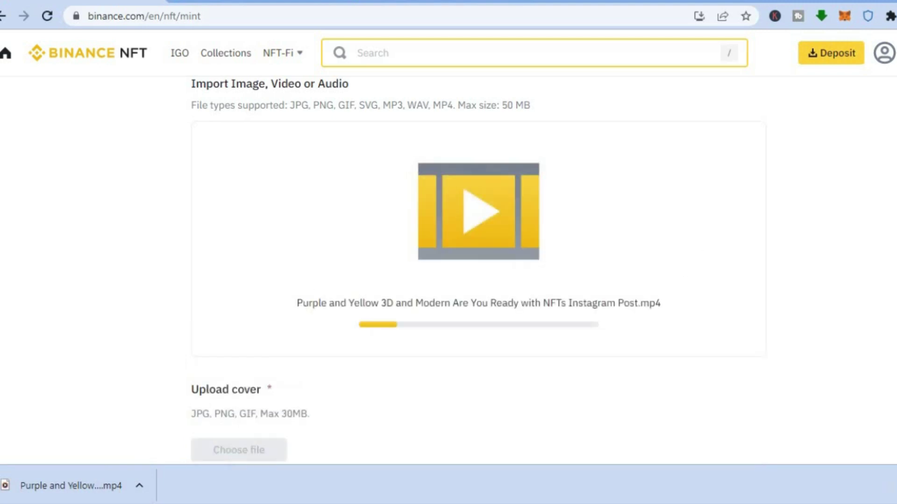
pyautogui.scroll(-2, 409, 362)
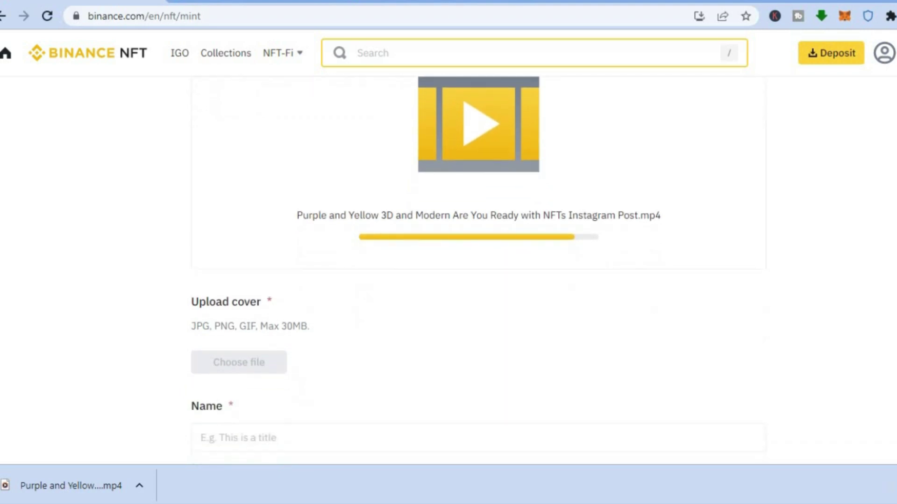
# - Switch back to Canva and download the same design as a PNG image
pyautogui.click(379, 1)
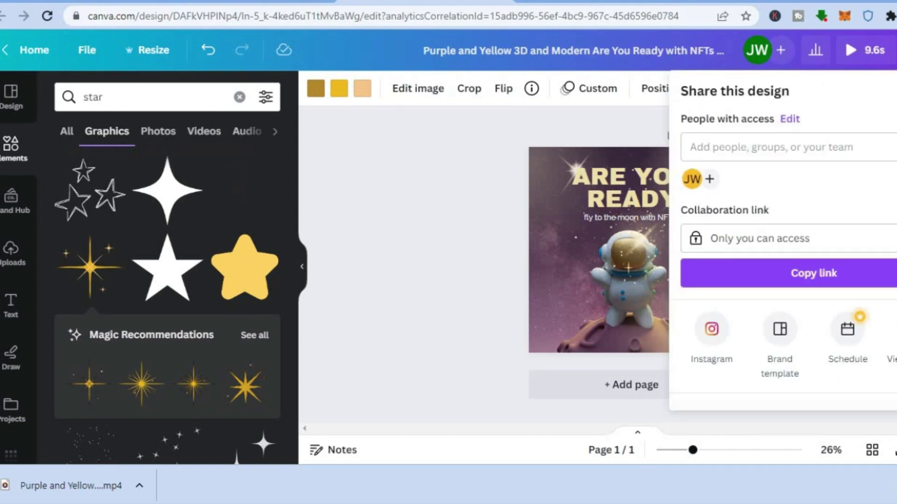
pyautogui.scroll(-3, 871, 284)
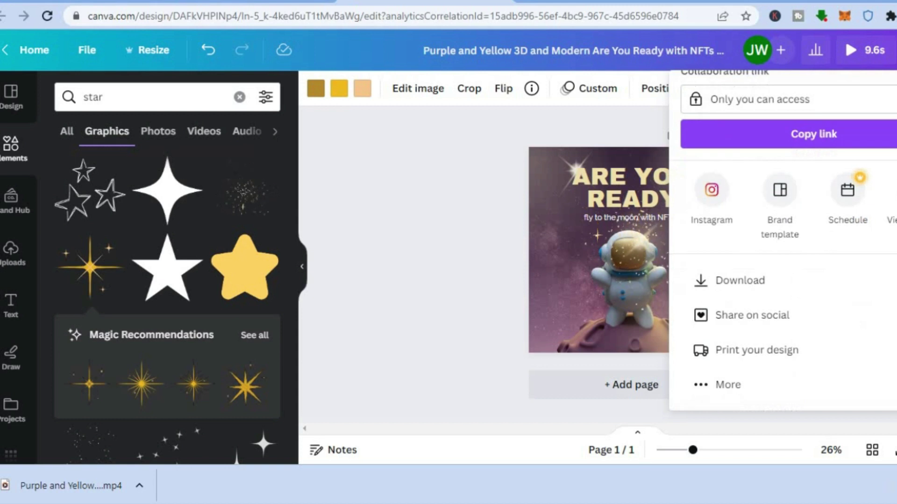
pyautogui.click(869, 283)
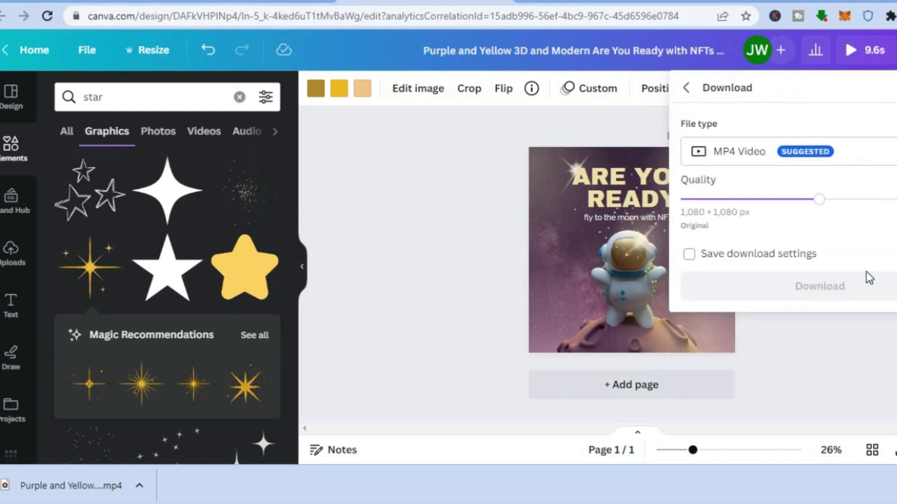
pyautogui.click(841, 153)
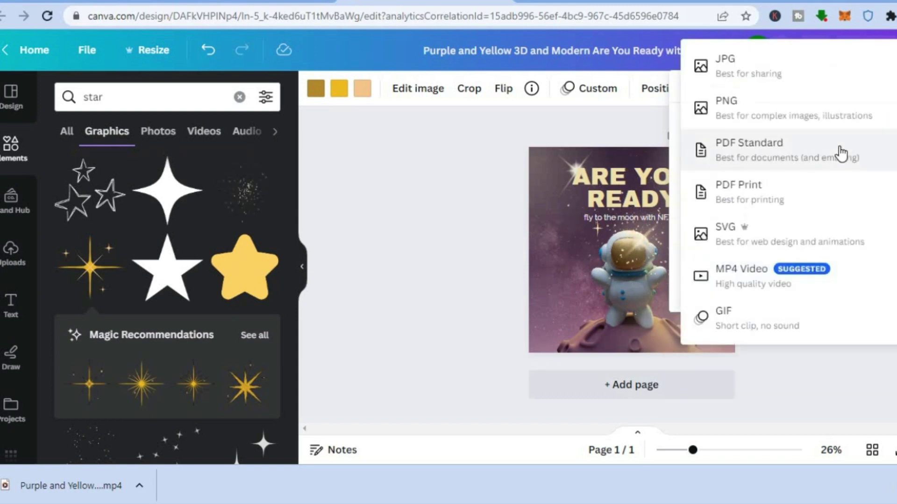
pyautogui.click(798, 113)
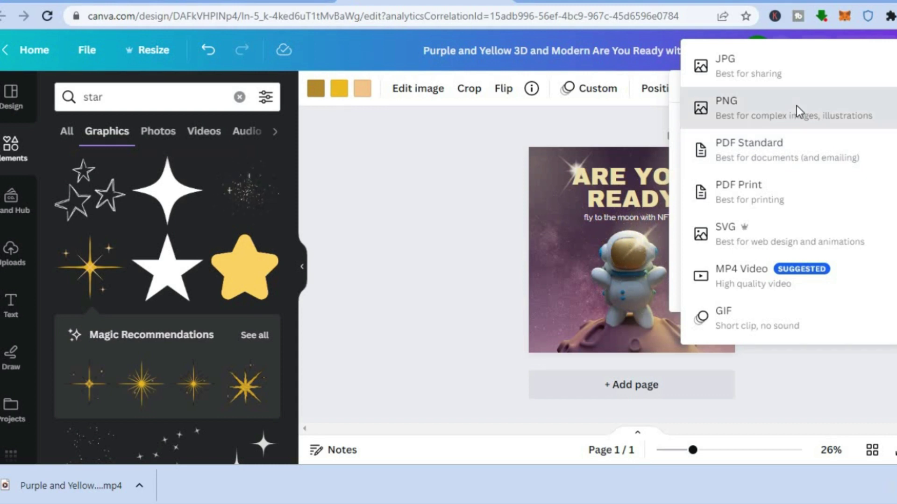
pyautogui.click(740, 371)
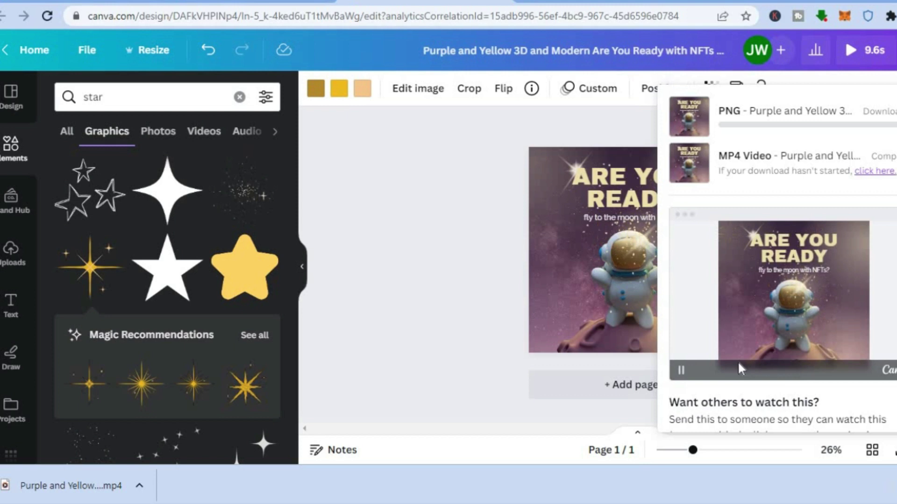
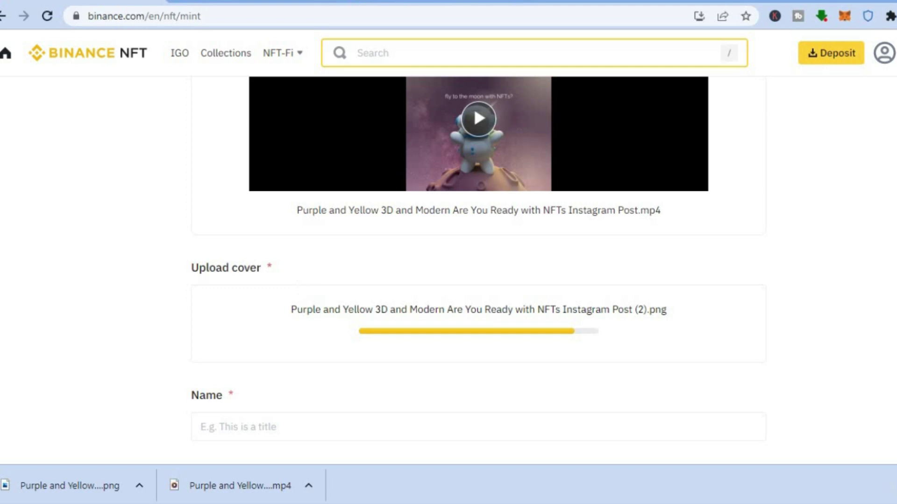
# - Name the NFT "spaceman simply" and enter "testest" as its description
pyautogui.scroll(-4, 422, 275)
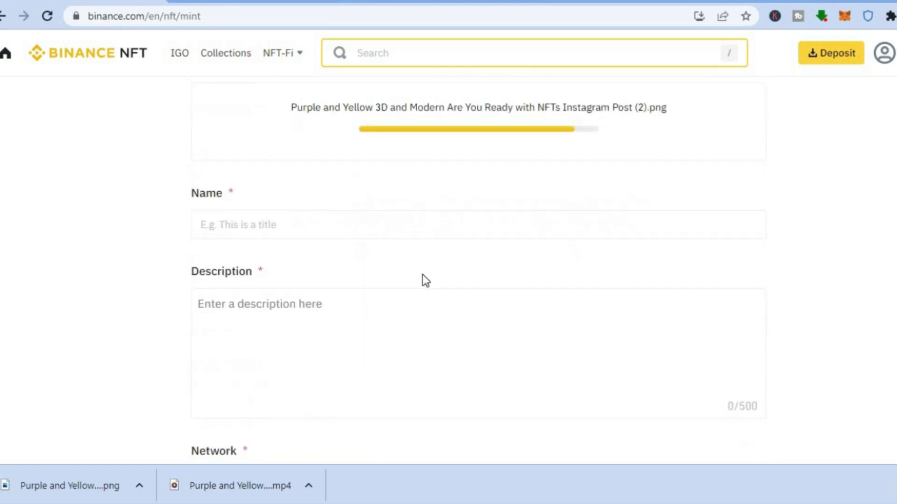
pyautogui.click(320, 230)
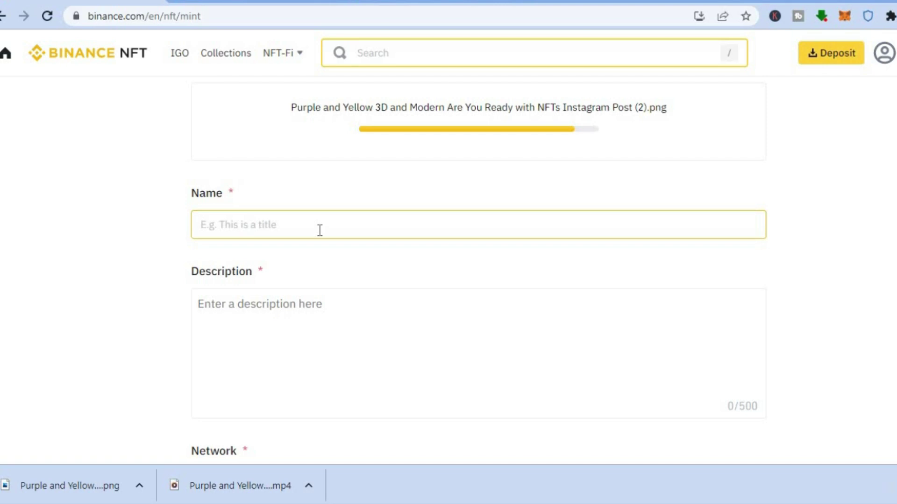
pyautogui.write('spaceman ')
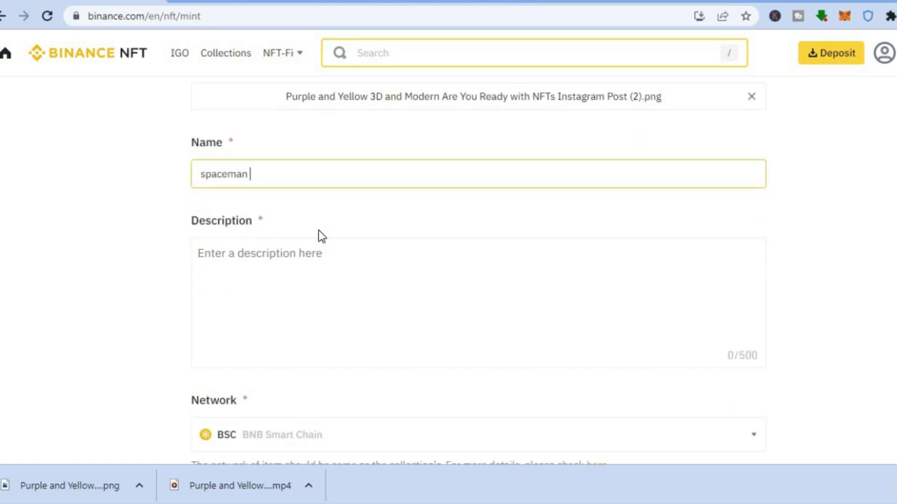
pyautogui.write('simply')
pyautogui.click(226, 263)
pyautogui.click(226, 263)
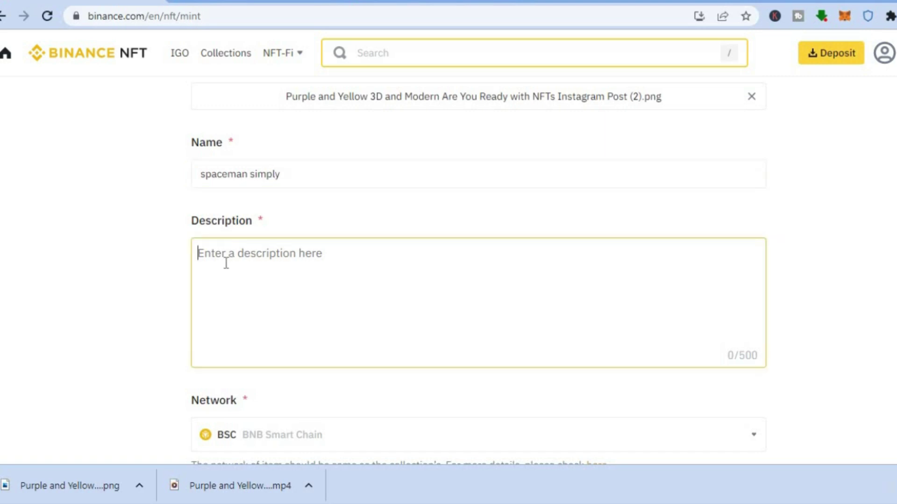
pyautogui.write('testest')
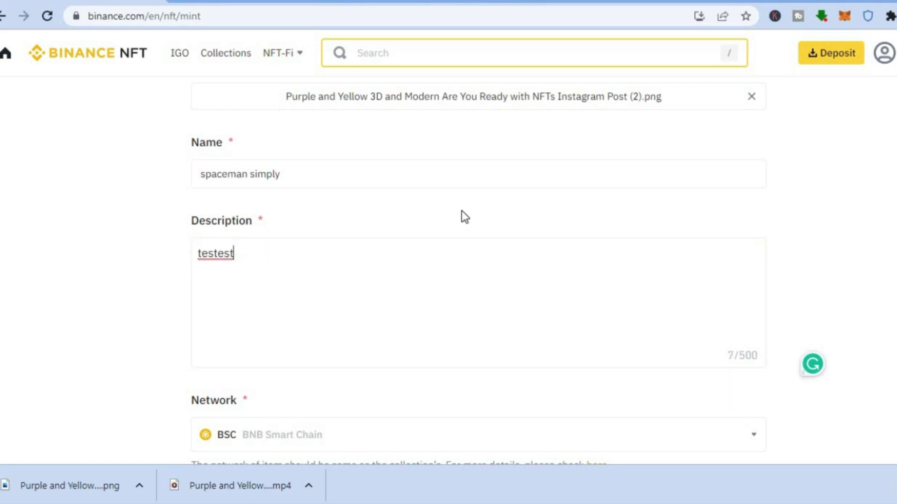
pyautogui.hotkey('ctrl', 'a')
pyautogui.click(636, 257)
# - Add an NFT property with the type "space man" and the name "white"
pyautogui.scroll(-4, 434, 231)
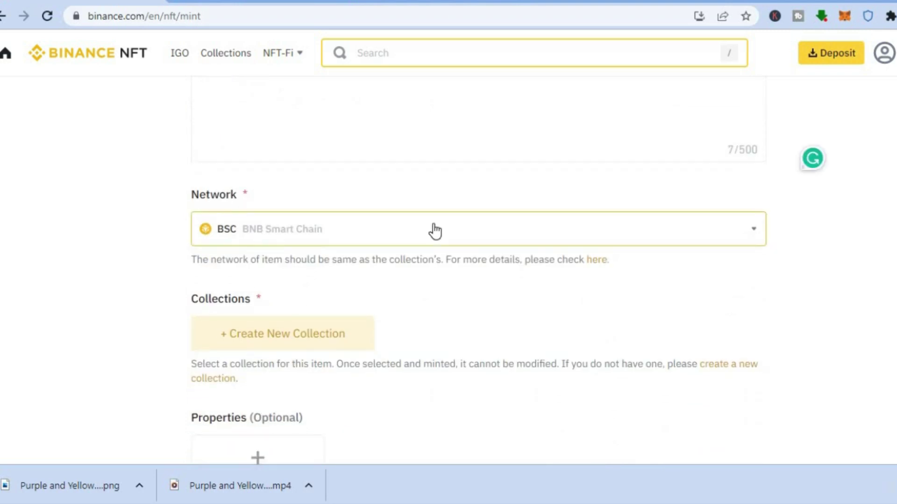
pyautogui.scroll(-2, 864, 239)
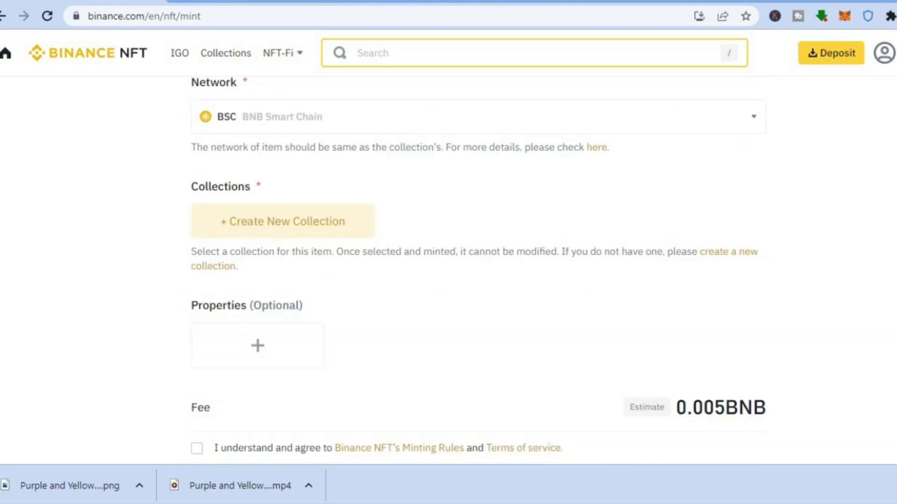
pyautogui.scroll(-1, 567, 193)
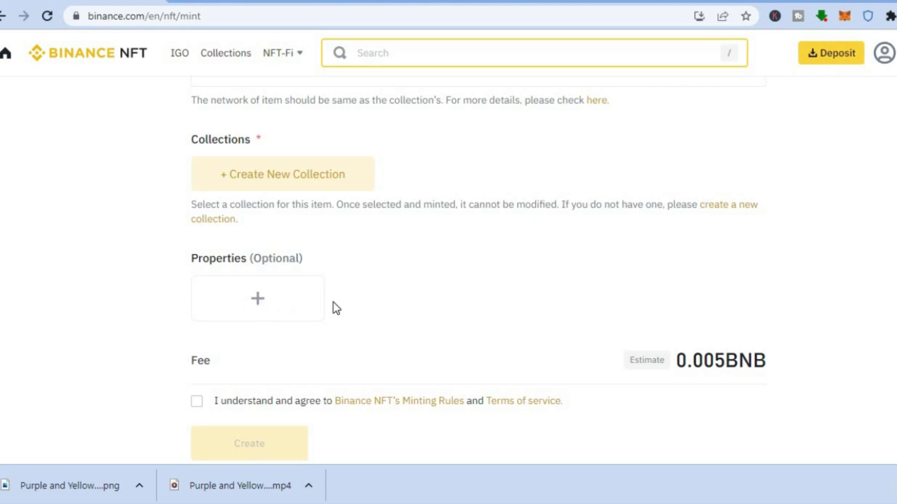
pyautogui.click(265, 312)
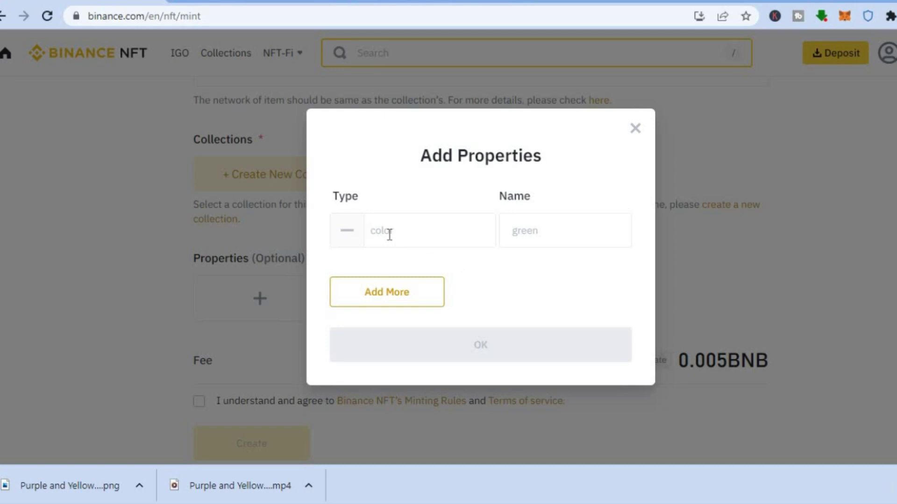
pyautogui.write('sparema')
pyautogui.doubleClick(389, 236)
pyautogui.click(390, 234)
pyautogui.write('r')
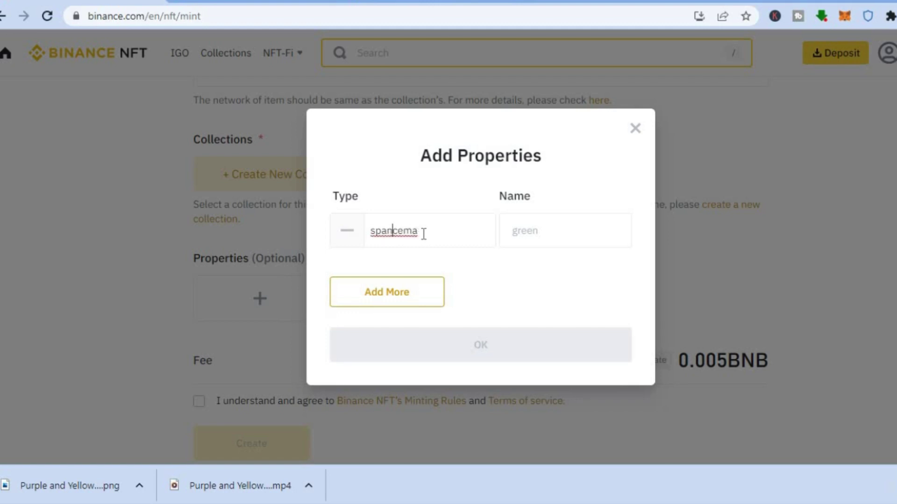
pyautogui.doubleClick(377, 231)
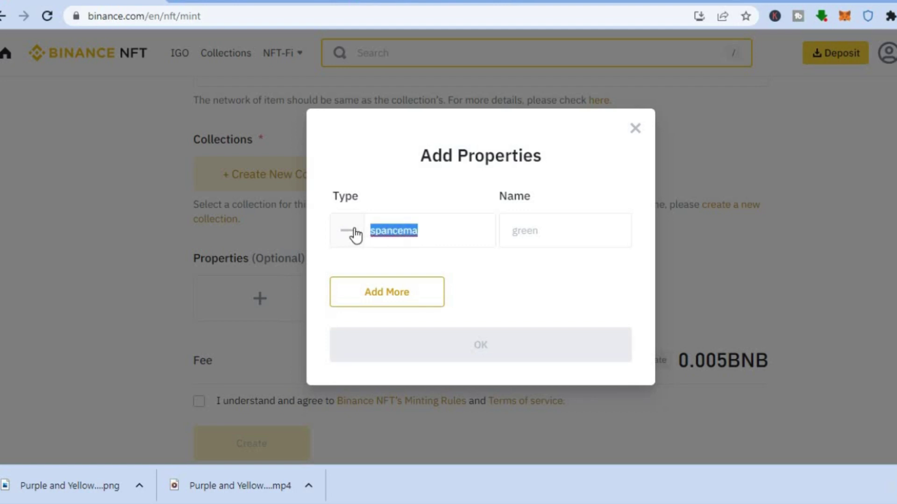
pyautogui.write('spac')
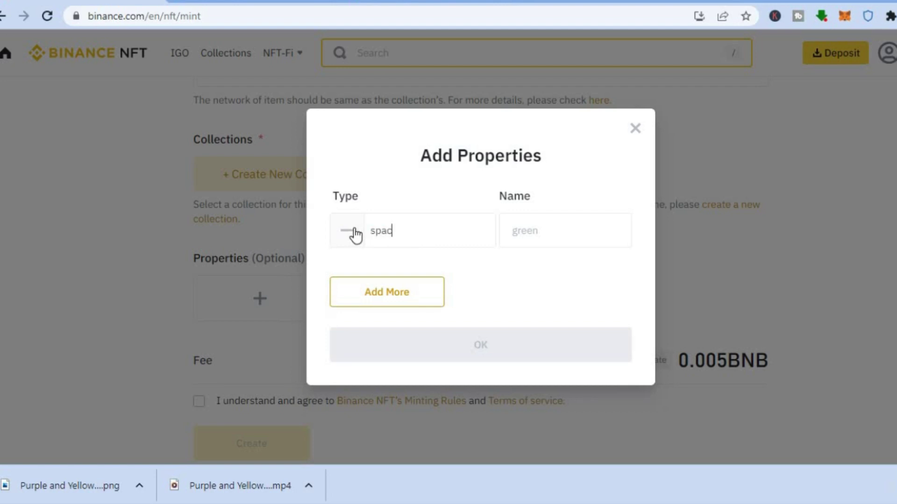
pyautogui.write('e m')
pyautogui.write('an')
pyautogui.write('w')
pyautogui.write('h')
pyautogui.write('ite')
pyautogui.click(467, 345)
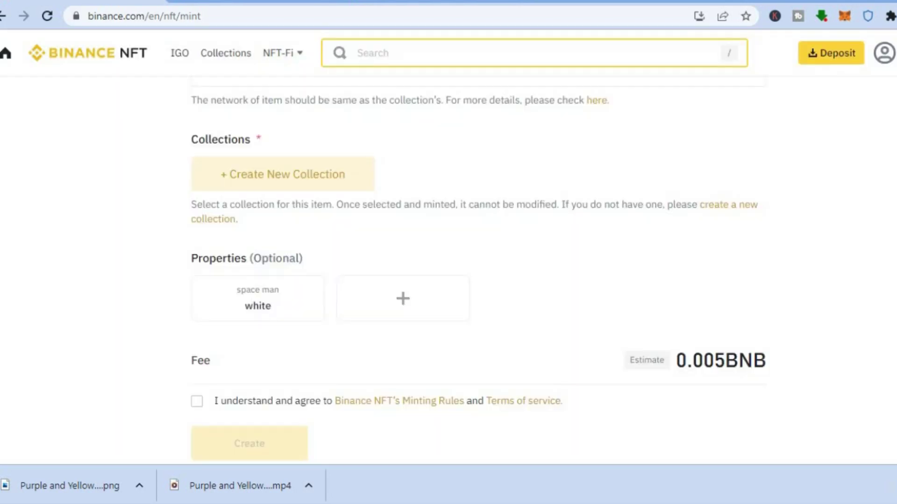
# - Agree to the minting rules and terms of service, and start creating a new collection for the NFT
pyautogui.scroll(-5, 709, 216)
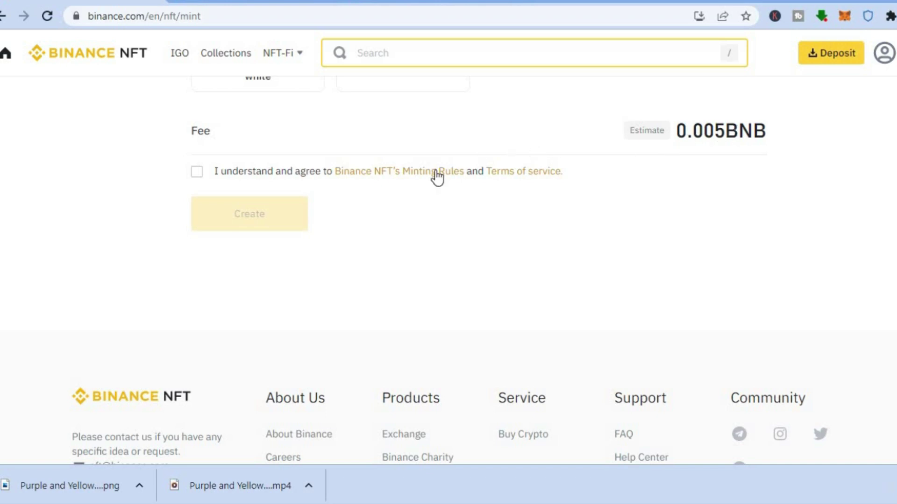
pyautogui.click(197, 172)
pyautogui.scroll(6, 456, 255)
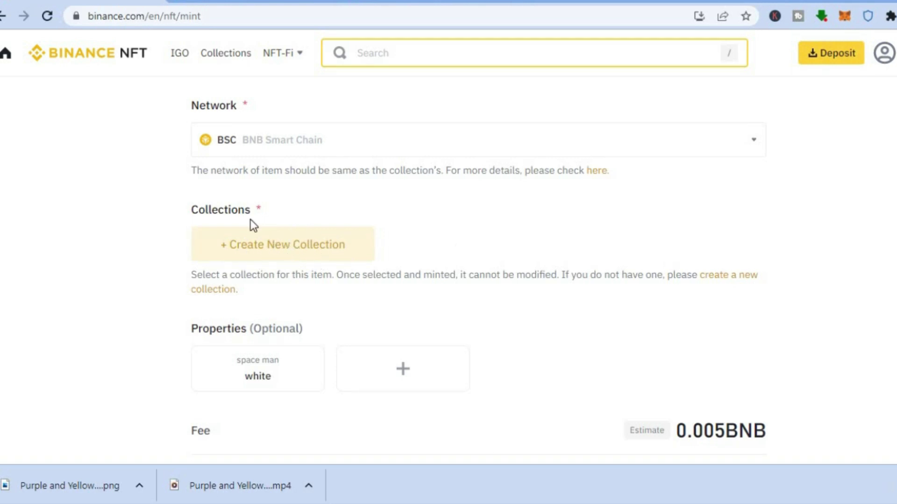
pyautogui.click(274, 255)
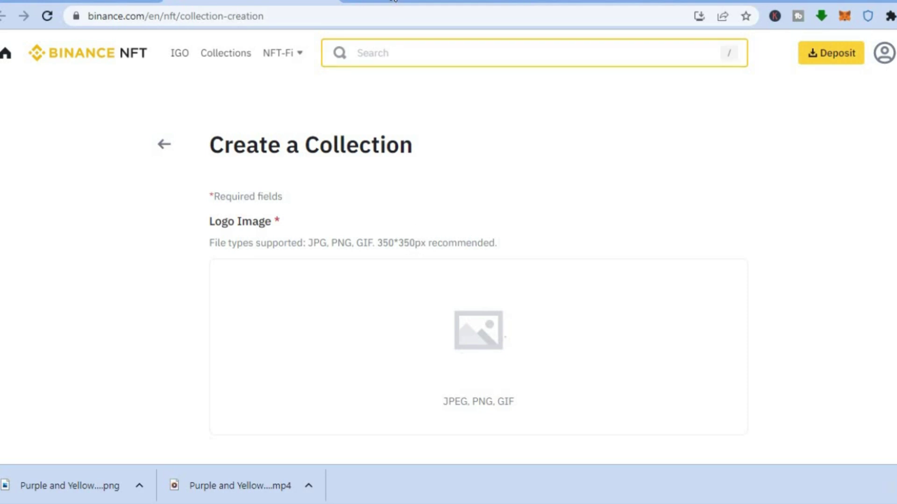
# - Switch to Canva and create a blank custom-size design of 350 × 350 px
pyautogui.click(394, 1)
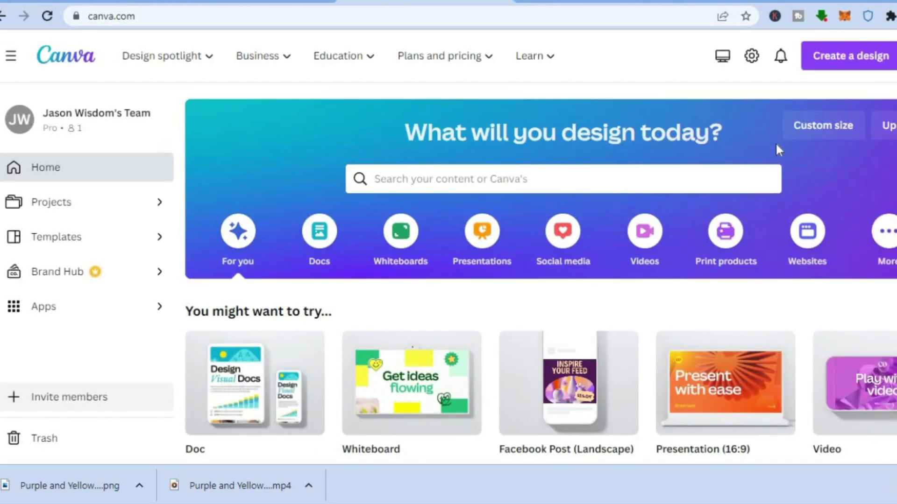
pyautogui.click(808, 136)
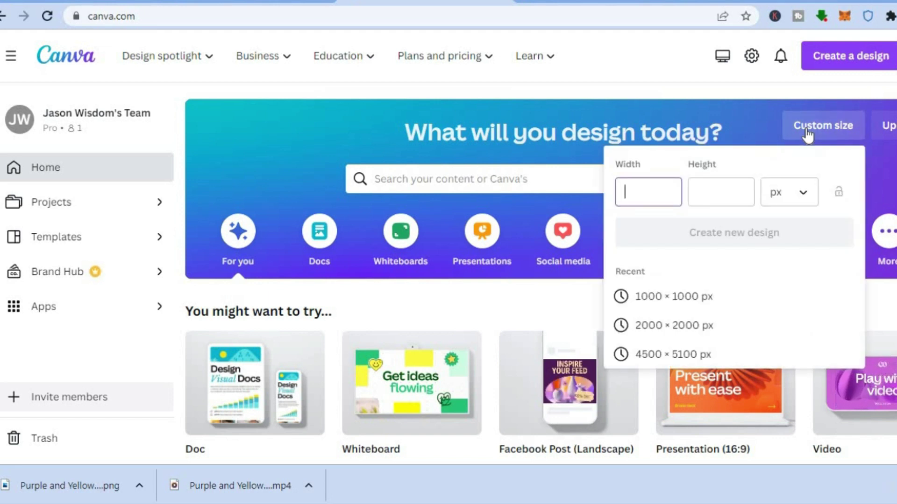
pyautogui.write('350')
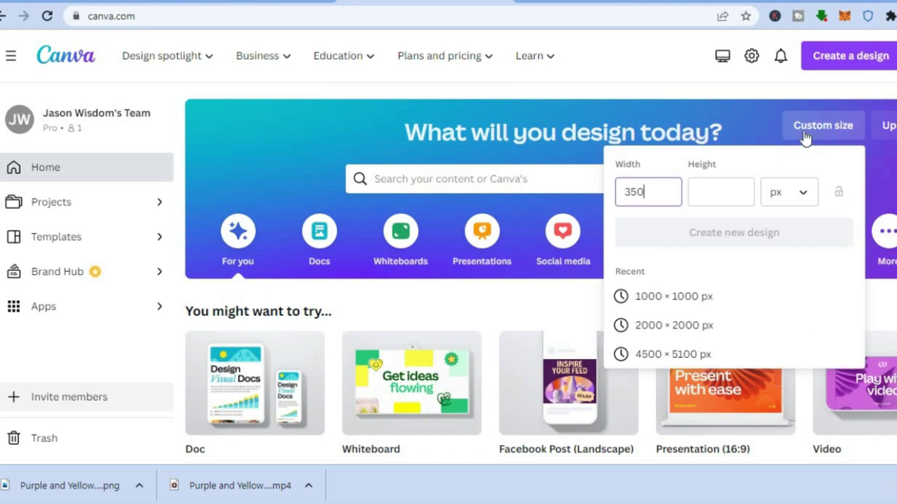
pyautogui.click(729, 190)
pyautogui.write('350')
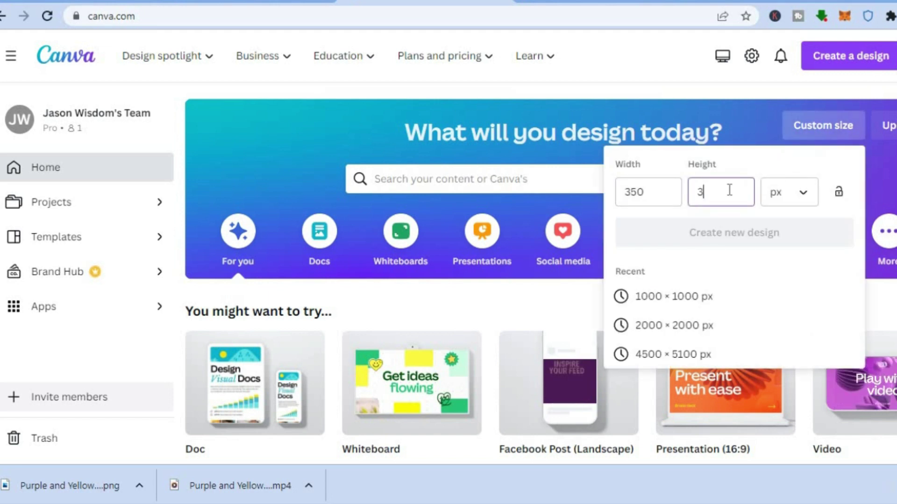
pyautogui.click(706, 232)
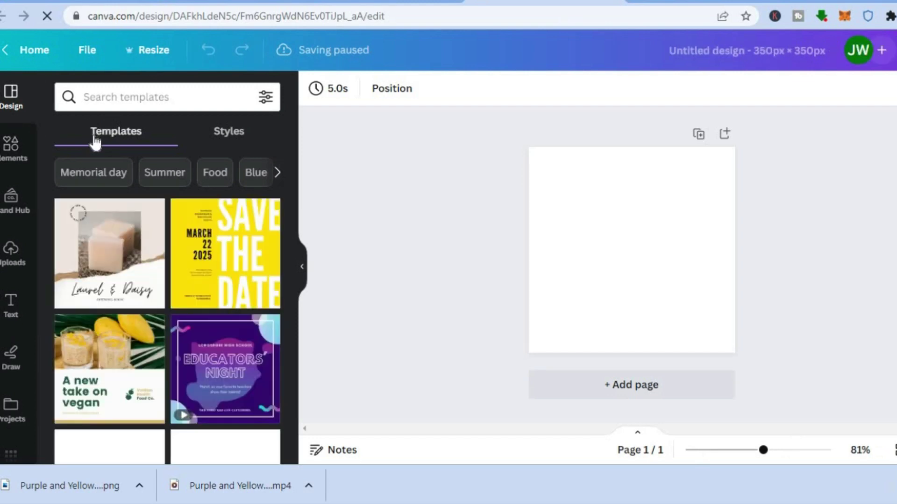
# - Search the elements for "outer space" graphics and place the purple rocket on the blank page
pyautogui.click(15, 163)
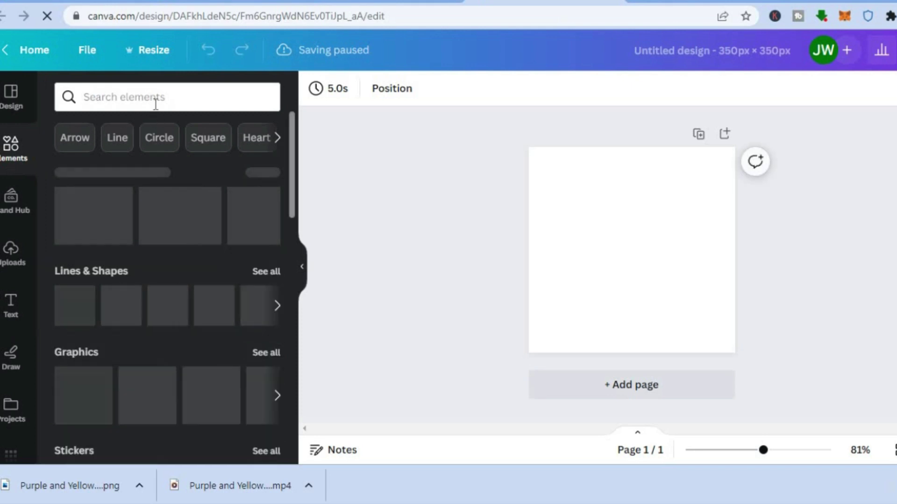
pyautogui.click(155, 102)
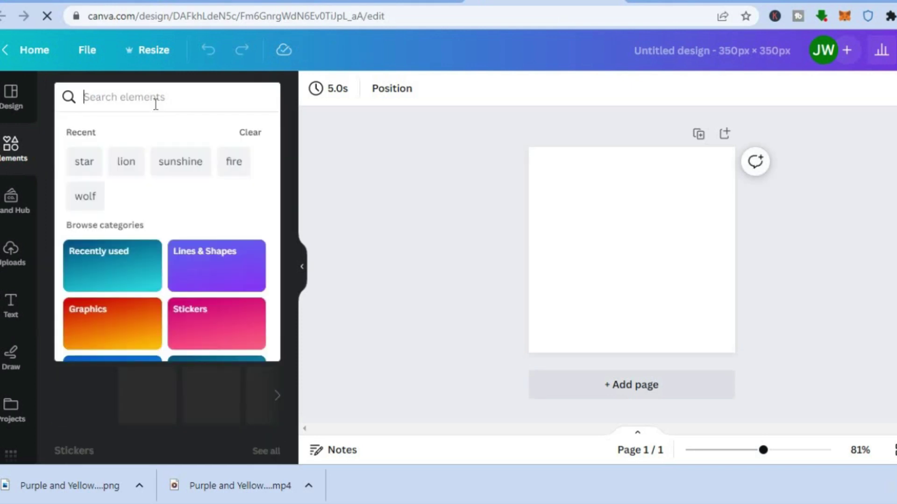
pyautogui.write('space')
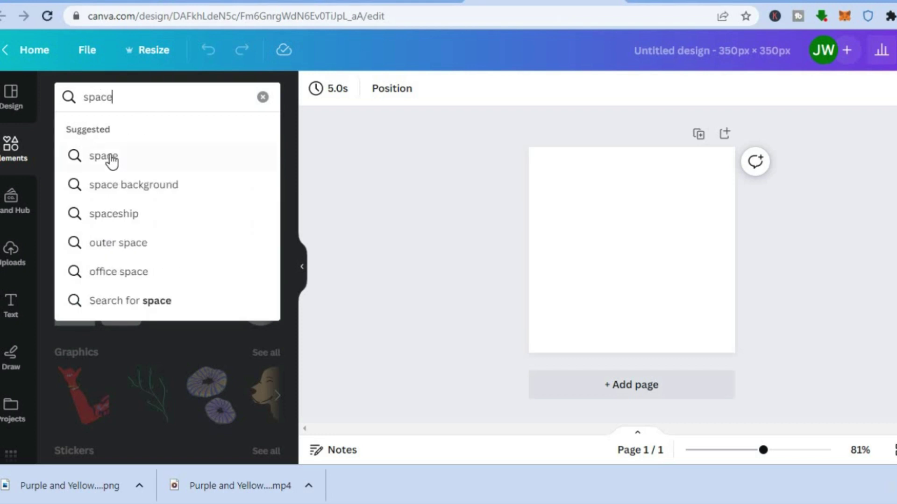
pyautogui.click(131, 242)
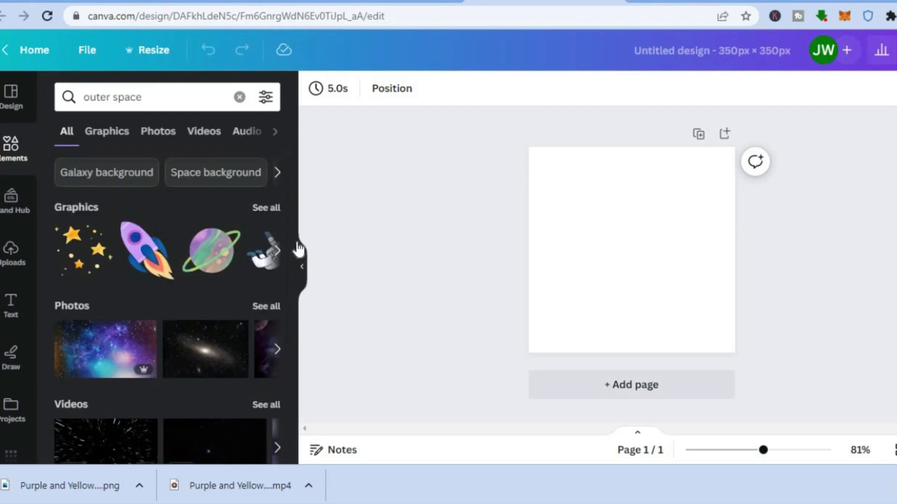
pyautogui.click(279, 211)
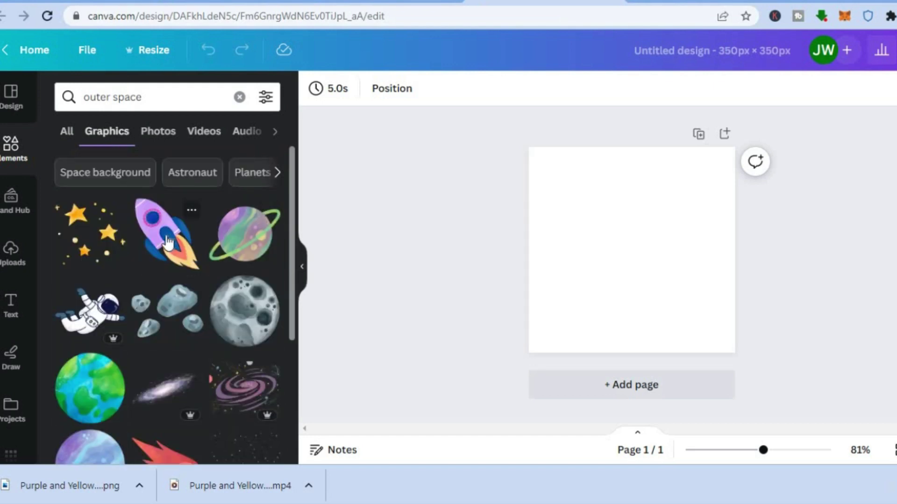
pyautogui.moveTo(168, 242); pyautogui.dragTo(592, 223)
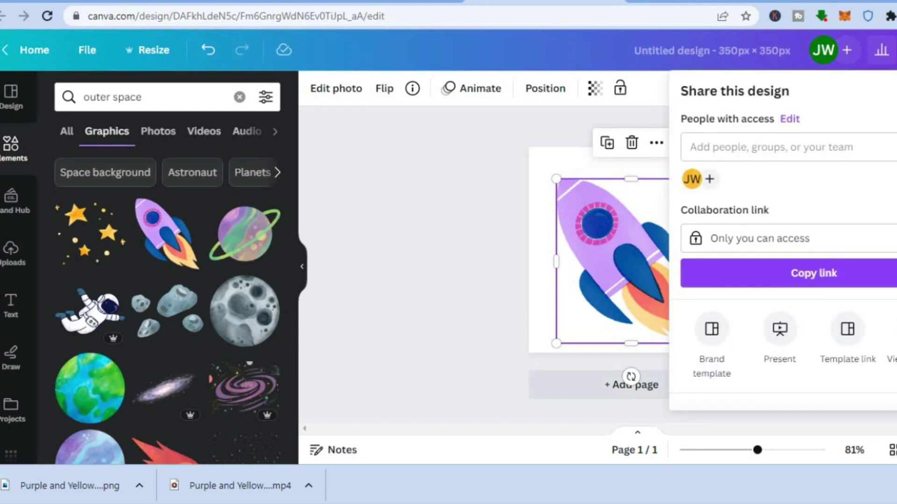
# - Download the rocket design as a PNG at 350 × 350 px
pyautogui.scroll(-3, 811, 285)
pyautogui.click(811, 285)
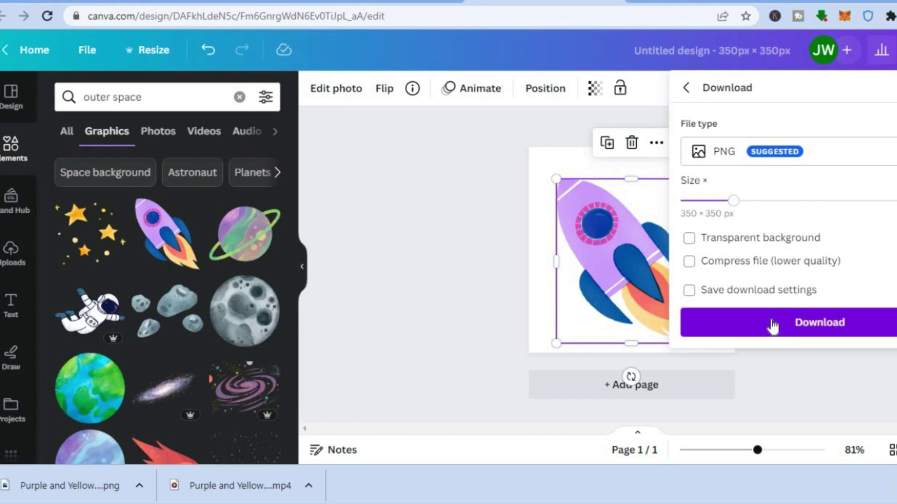
pyautogui.click(771, 322)
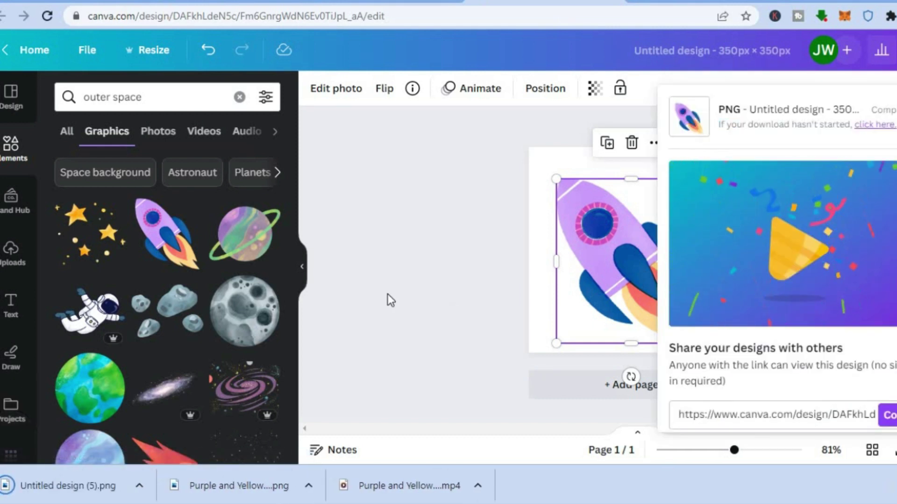
# - Switch to Binance's collection creation page and upload Untitled design (5).png as the logo image
pyautogui.click(190, 3)
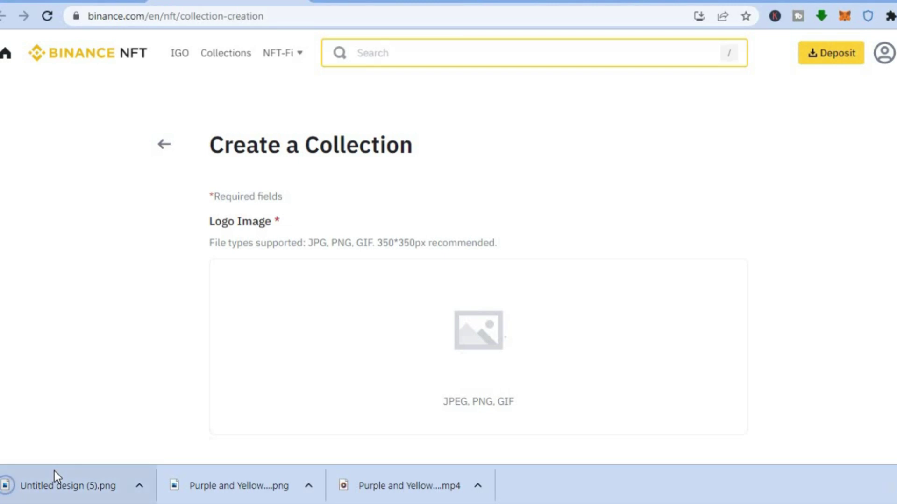
pyautogui.moveTo(55, 475); pyautogui.dragTo(461, 322)
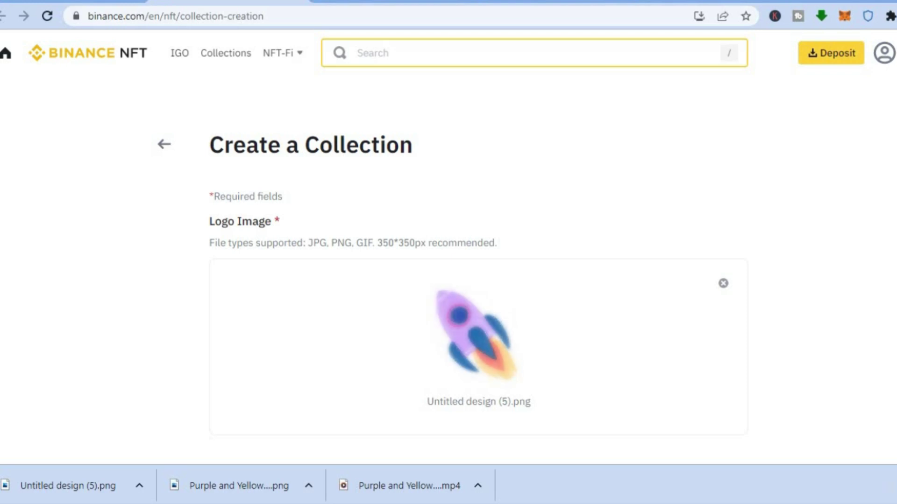
# - Switch to Canva and create a blank custom-size design of 1440 × 290 px for the collection banner
pyautogui.scroll(-3, 448, 281)
pyautogui.scroll(-4, 448, 281)
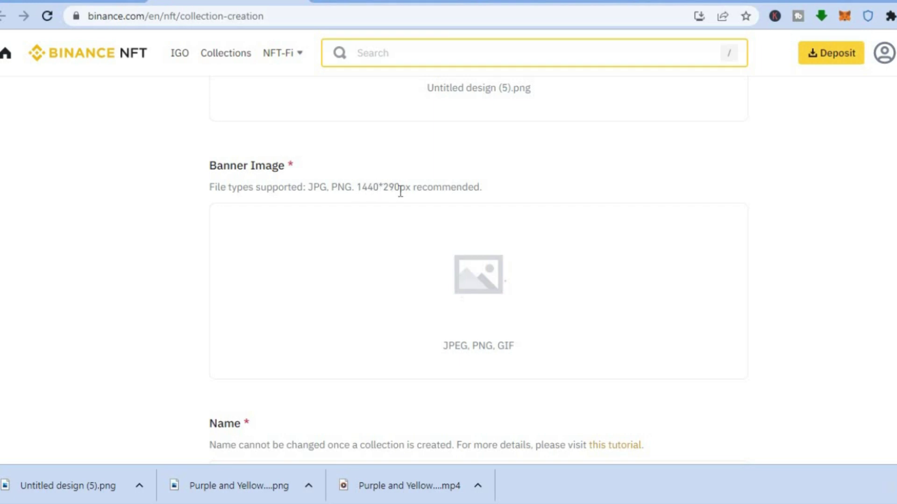
pyautogui.click(357, 2)
pyautogui.click(663, 201)
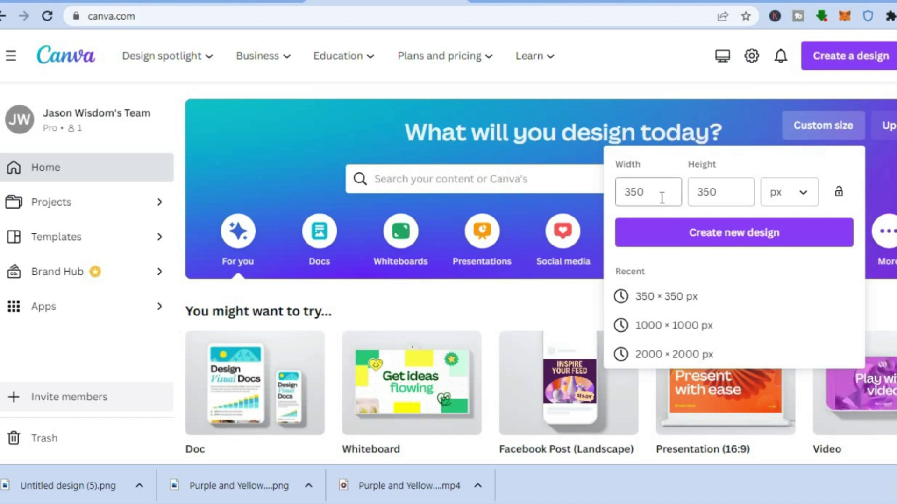
pyautogui.press('BackSpace')
pyautogui.press('BackSpace')
pyautogui.press('BackSpace')
pyautogui.write('1440')
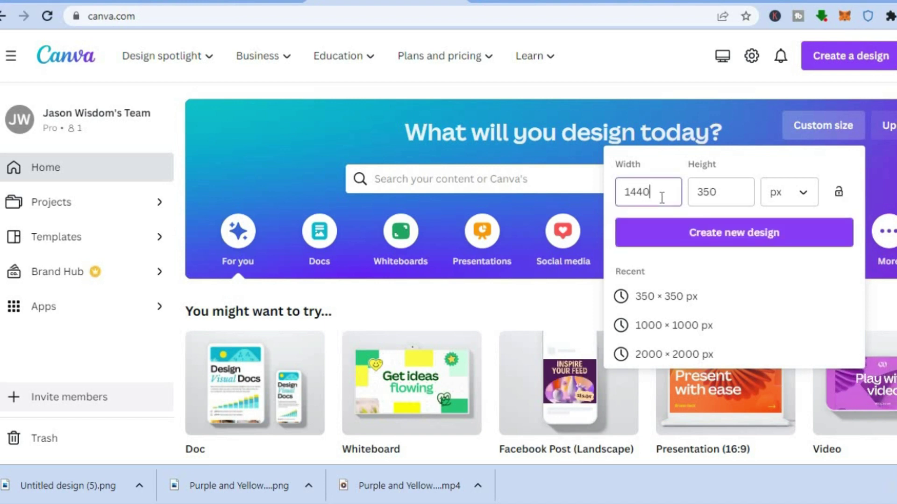
pyautogui.doubleClick(705, 192)
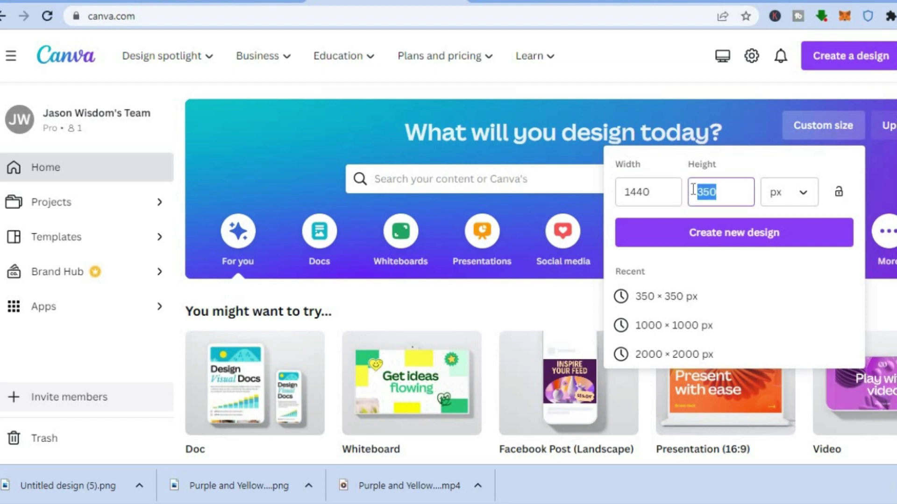
pyautogui.write('290')
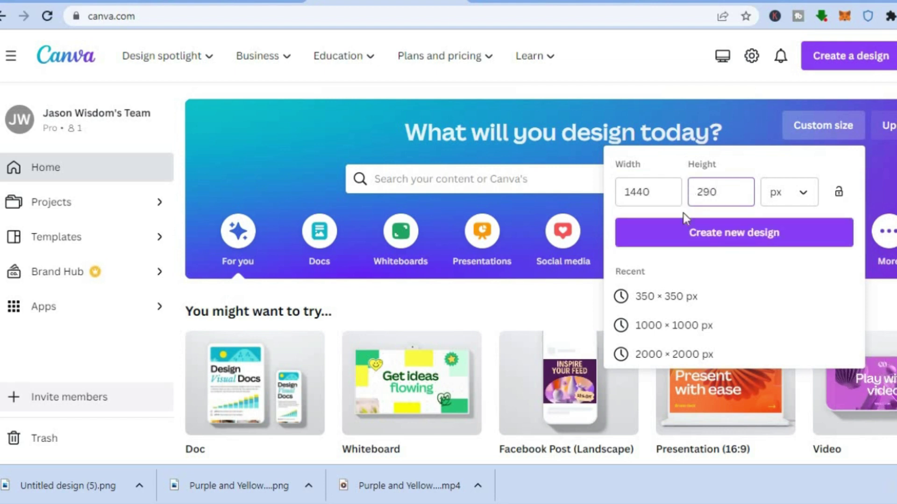
pyautogui.click(663, 235)
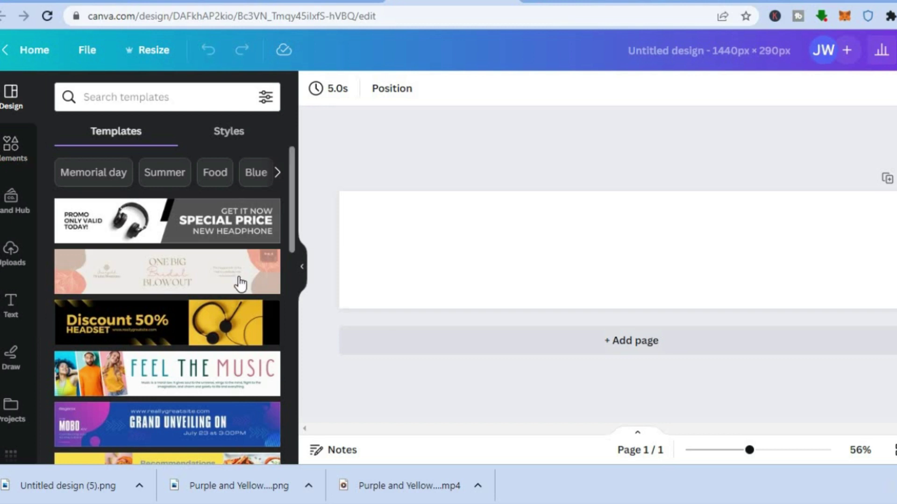
# - Search the design templates for "Space Posters"
pyautogui.moveTo(293, 252); pyautogui.dragTo(292, 140)
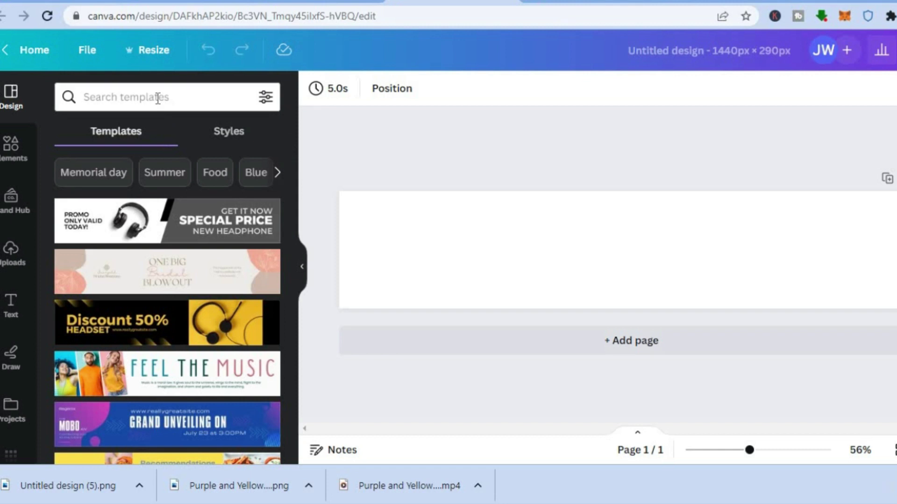
pyautogui.click(158, 98)
pyautogui.write('space')
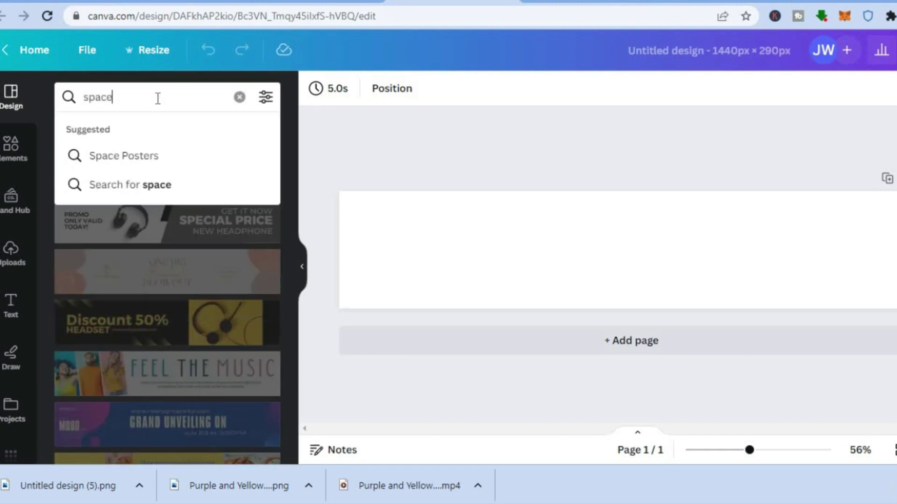
pyautogui.click(115, 155)
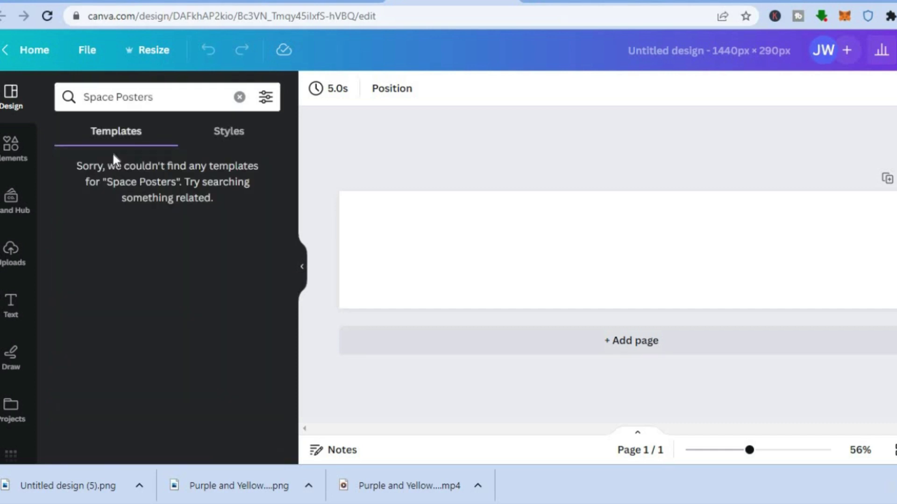
# - Search the elements for "spaceship" photos and place the purple city photo with the dark sphere on the blank page
pyautogui.click(12, 160)
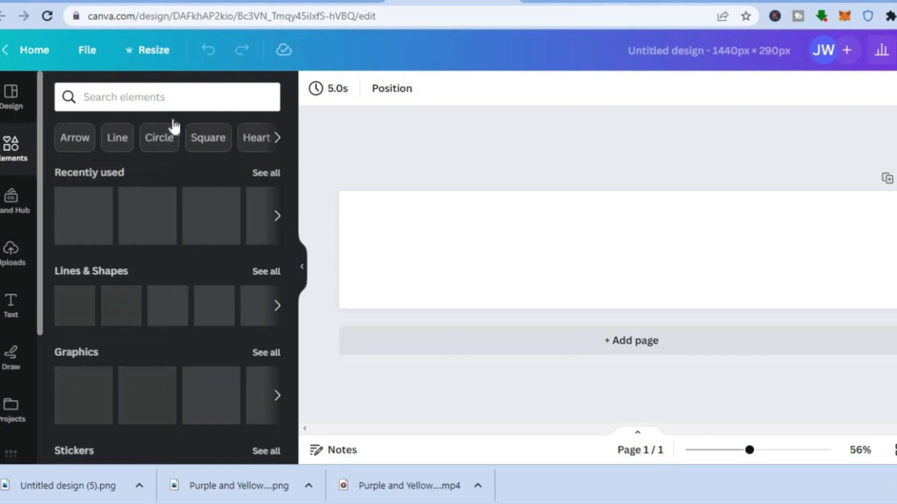
pyautogui.click(170, 99)
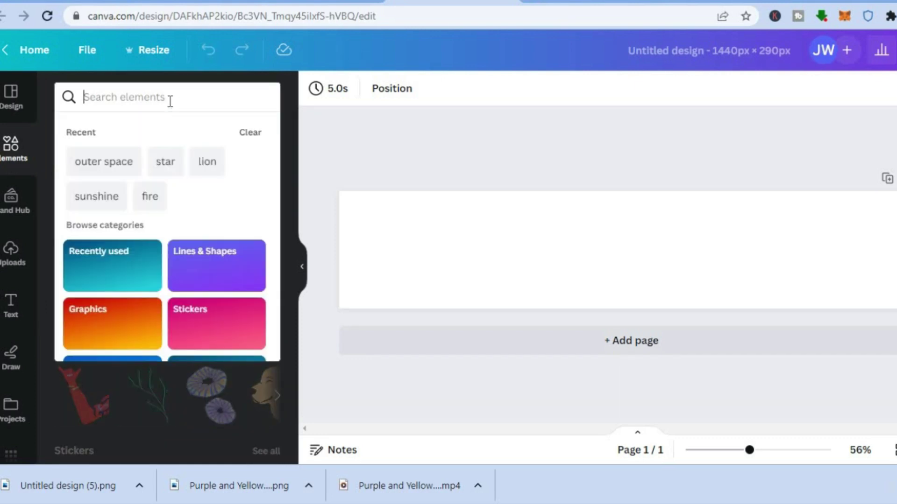
pyautogui.write('space')
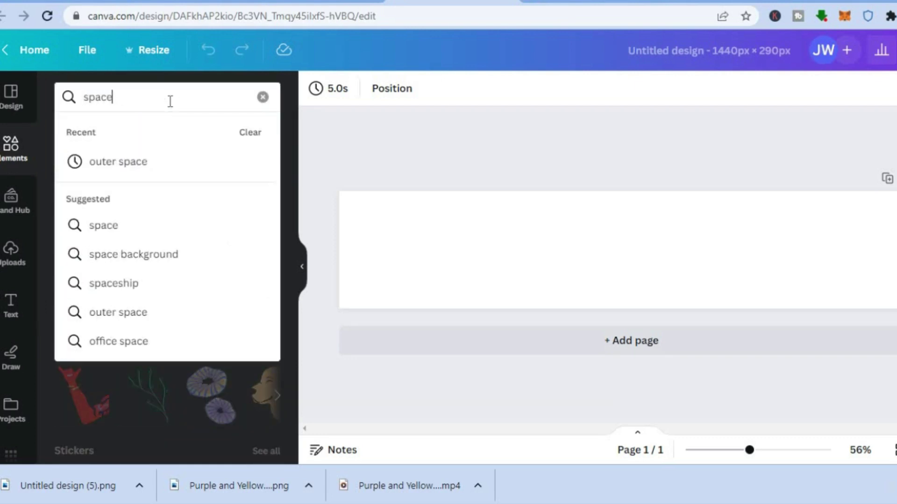
pyautogui.click(100, 286)
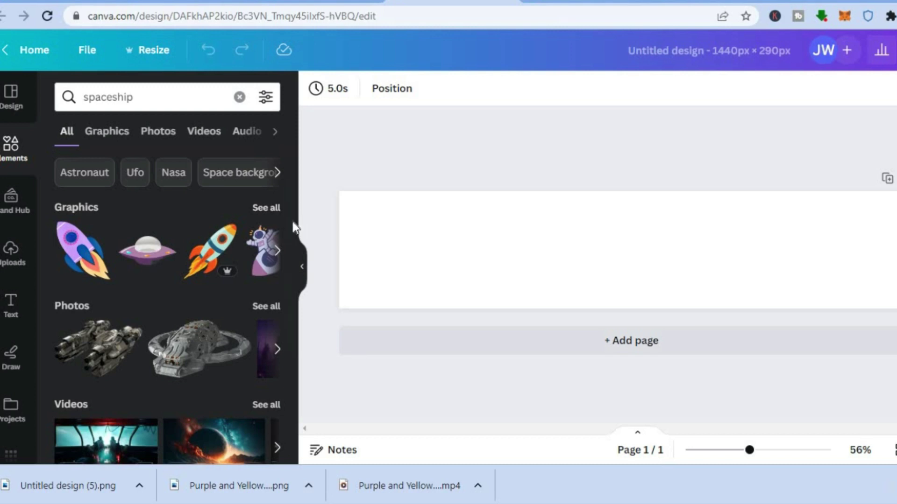
pyautogui.scroll(-4, 290, 331)
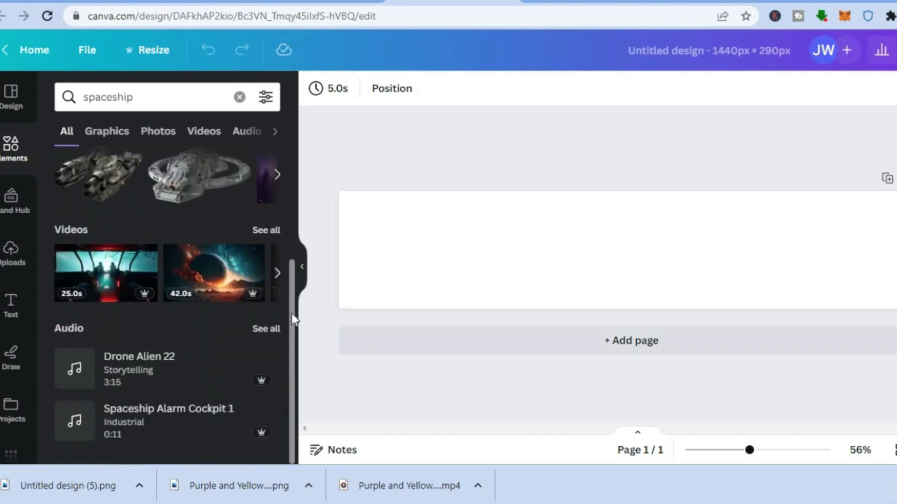
pyautogui.scroll(4, 295, 281)
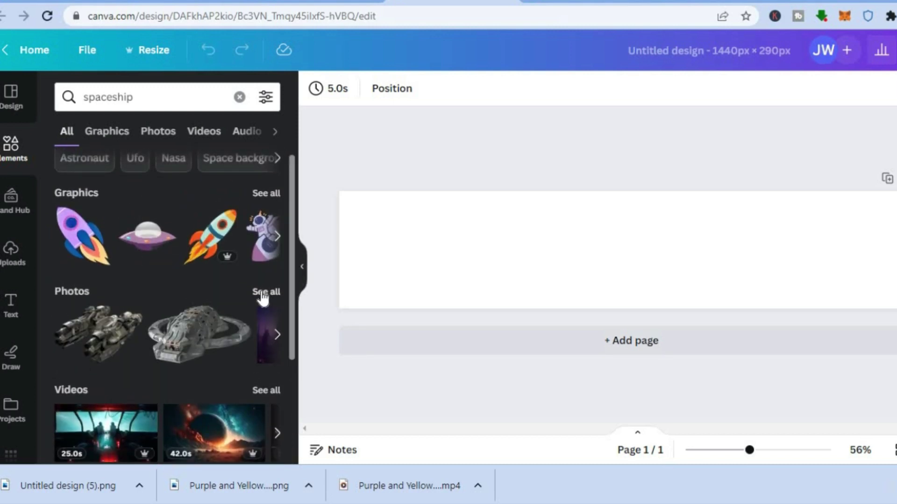
pyautogui.click(263, 293)
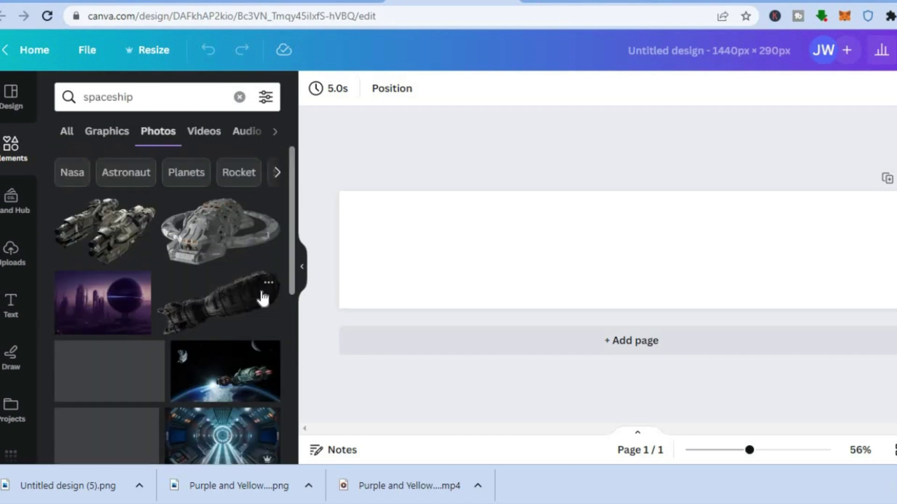
pyautogui.click(97, 307)
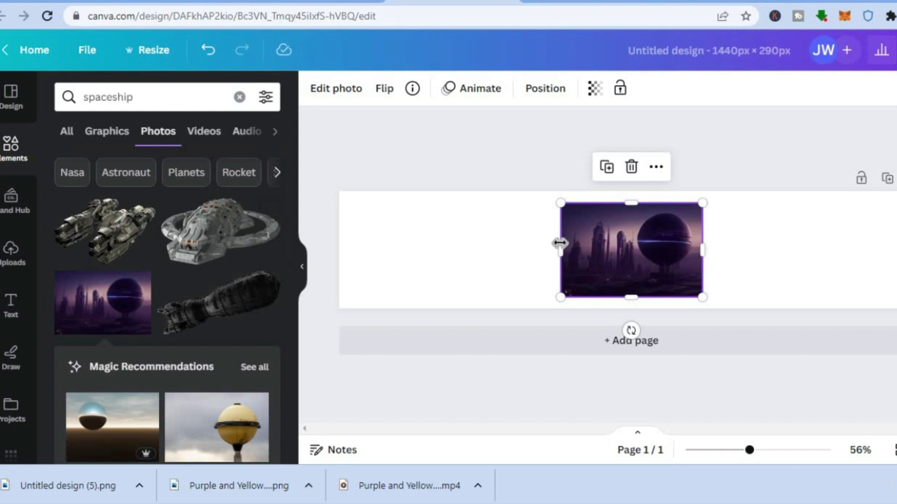
# - Stretch the purple city photo to the page edges on all four sides so it fills the banner
pyautogui.moveTo(559, 249); pyautogui.dragTo(339, 252)
pyautogui.moveTo(701, 252); pyautogui.dragTo(895, 287)
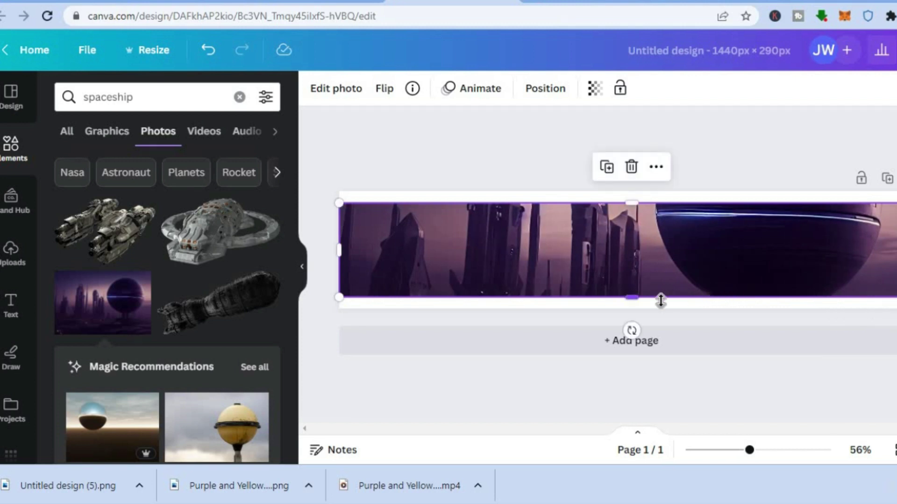
pyautogui.moveTo(638, 300); pyautogui.dragTo(636, 310)
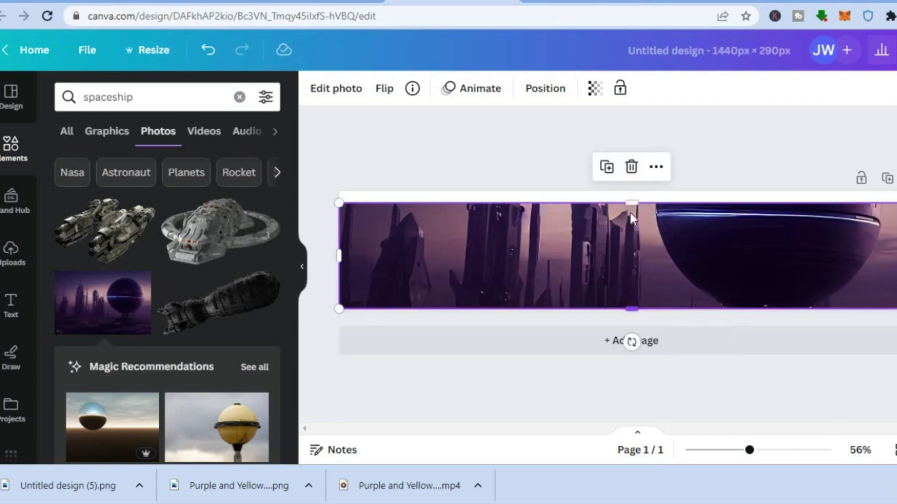
pyautogui.moveTo(630, 196); pyautogui.dragTo(629, 189)
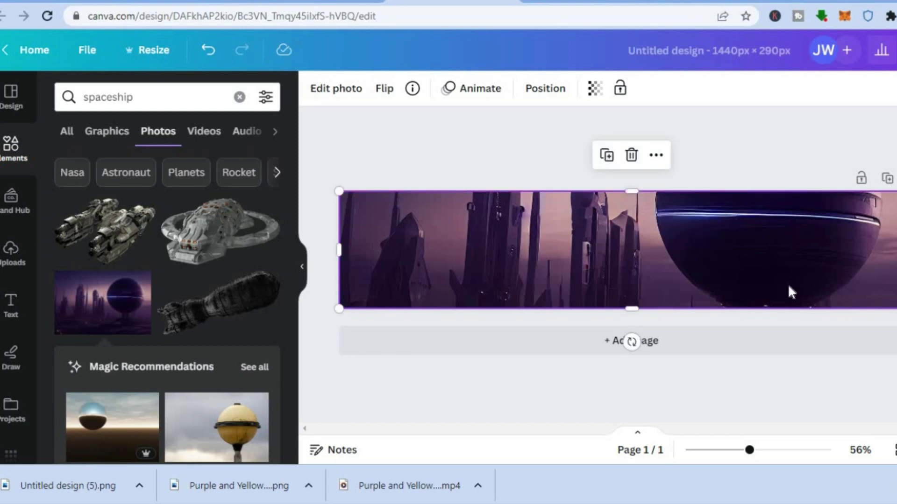
# - Download the banner design as a PNG at 1,440 × 290 px
pyautogui.click(829, 160)
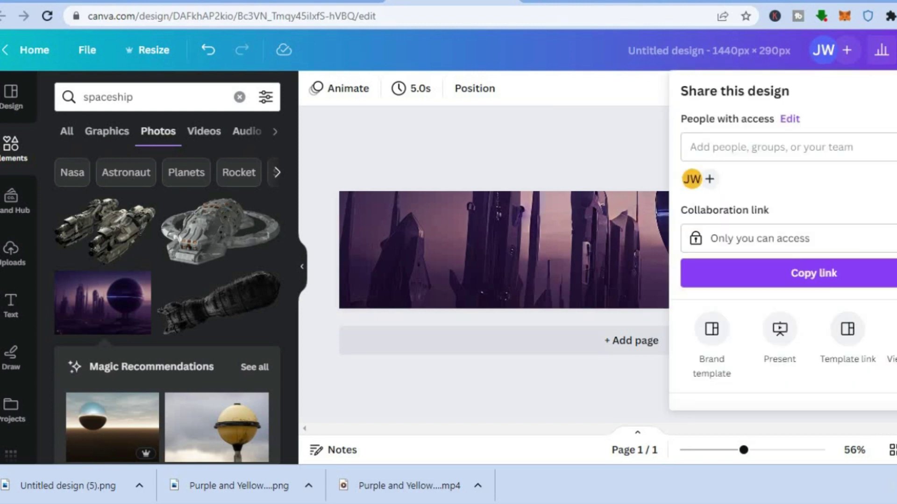
pyautogui.scroll(-3, 831, 341)
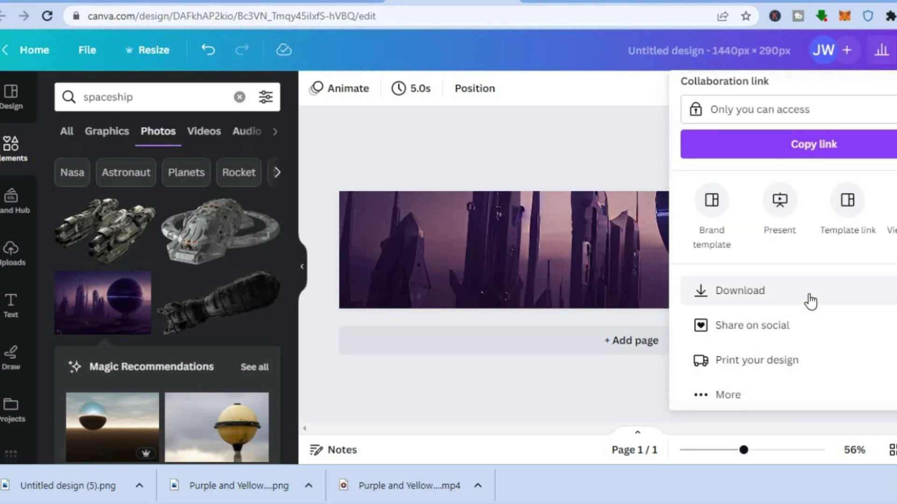
pyautogui.click(811, 302)
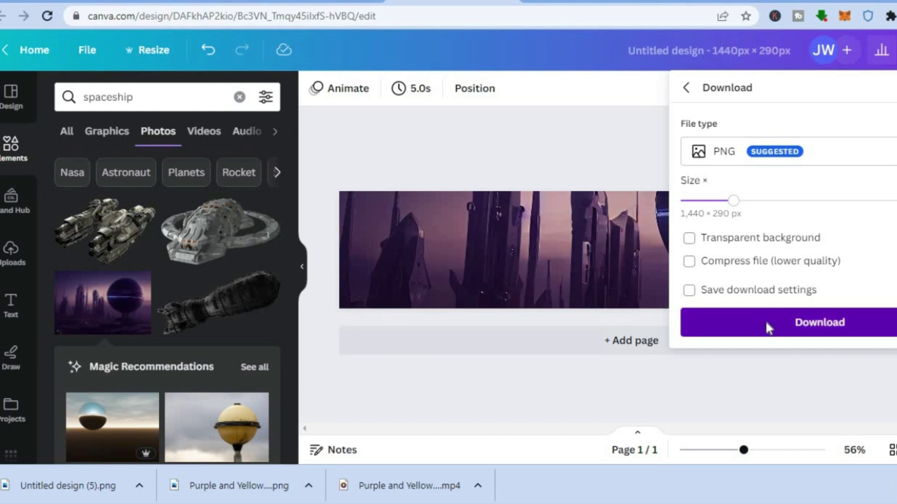
pyautogui.click(766, 322)
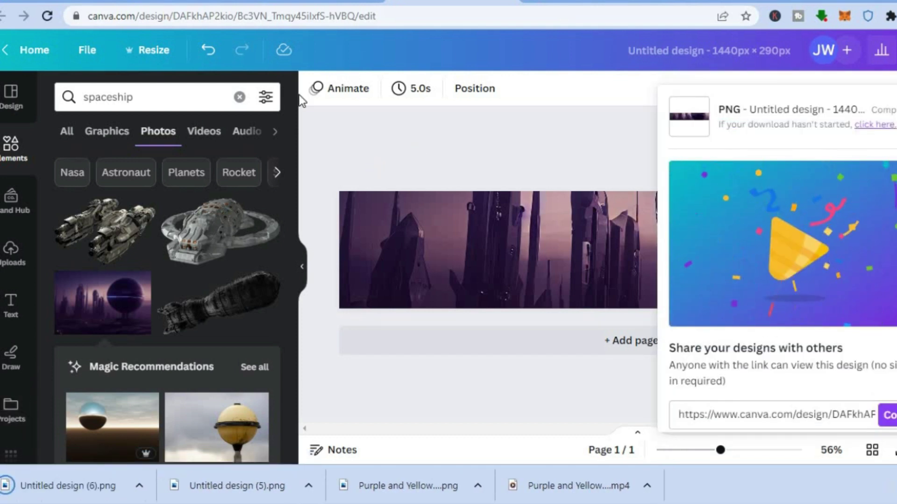
# - Switch to Binance's collection creation page and upload Untitled design (6).png as the banner image
pyautogui.click(192, 2)
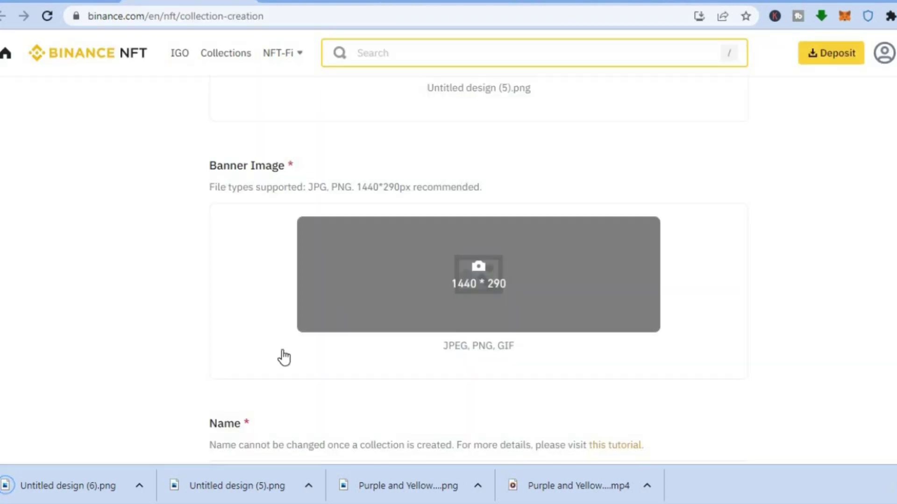
pyautogui.moveTo(53, 487); pyautogui.dragTo(444, 288)
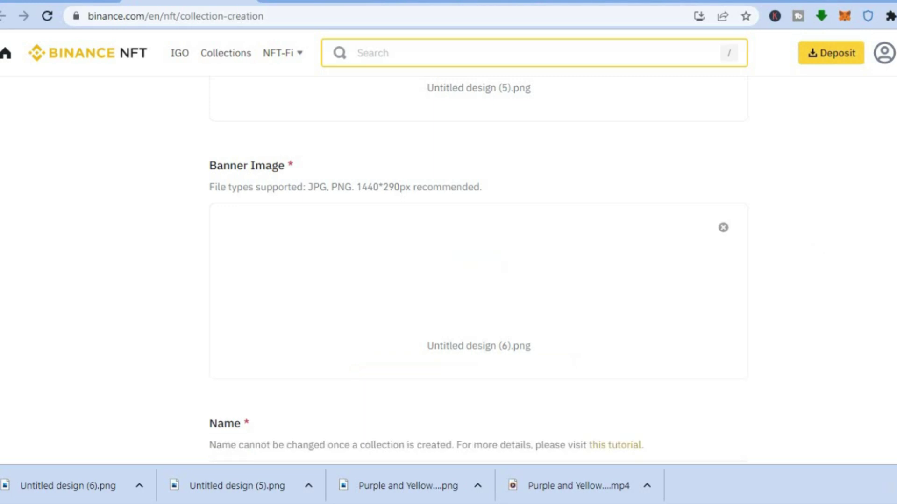
# - Fill in the collection's name as "spaceman", its symbol as "4777" and its description as "test"
pyautogui.scroll(-5, 479, 271)
pyautogui.scroll(-1, 478, 271)
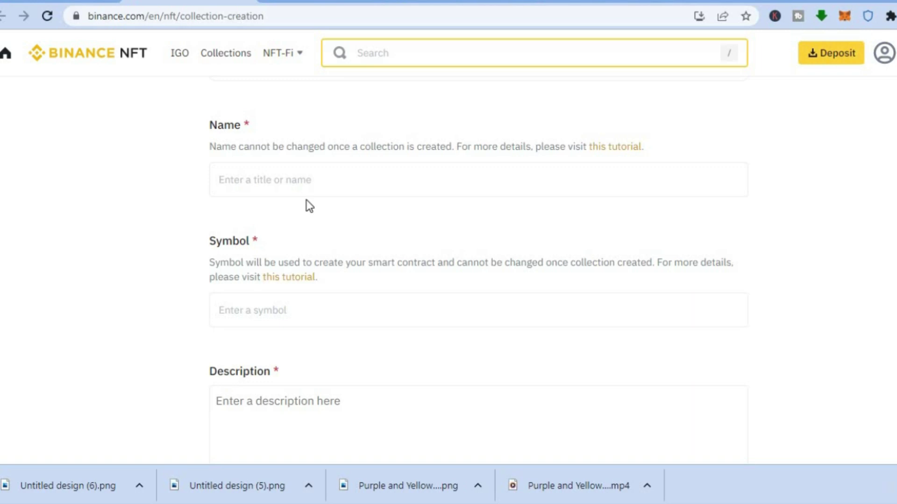
pyautogui.click(267, 187)
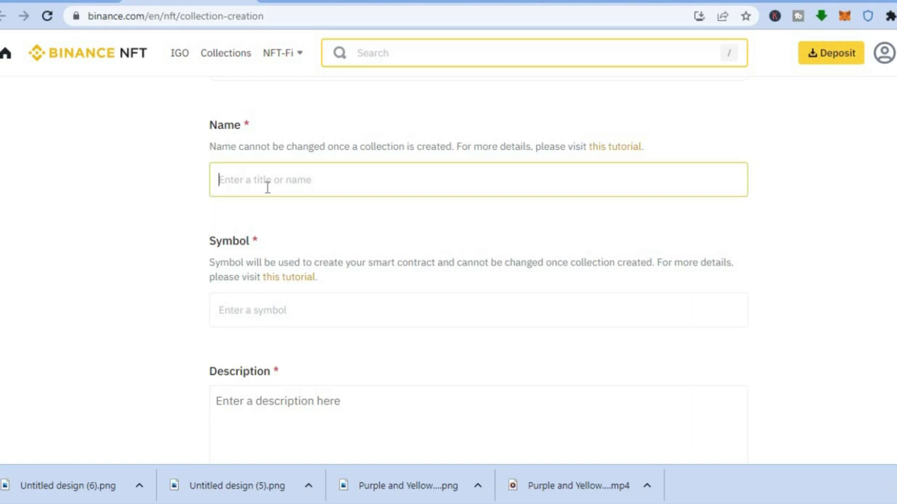
pyautogui.write('spaceman')
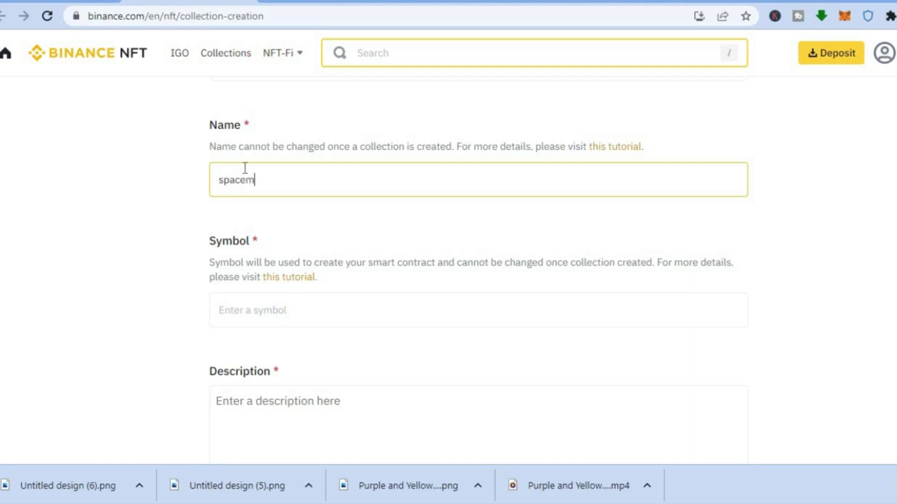
pyautogui.click(238, 314)
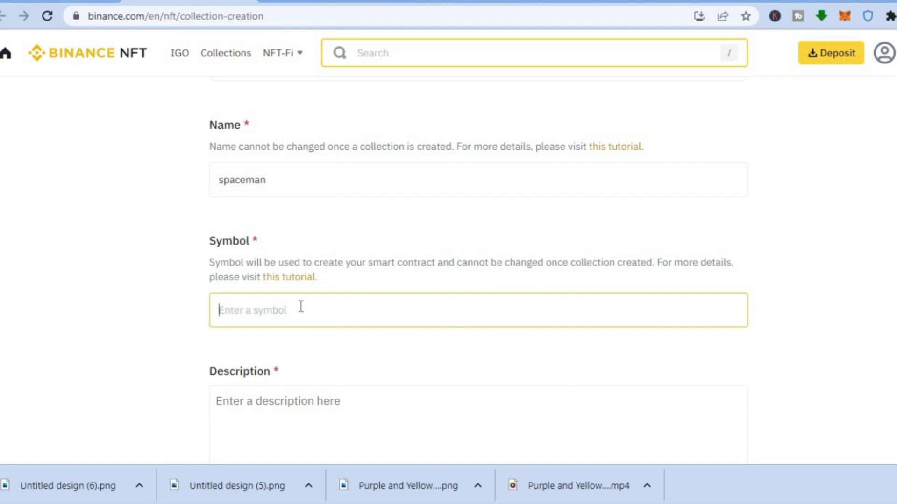
pyautogui.press('BackSpace')
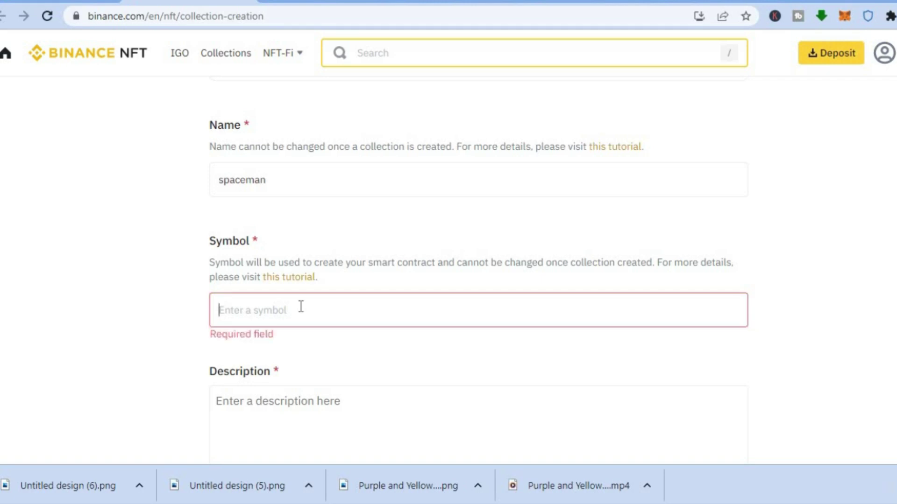
pyautogui.write('4')
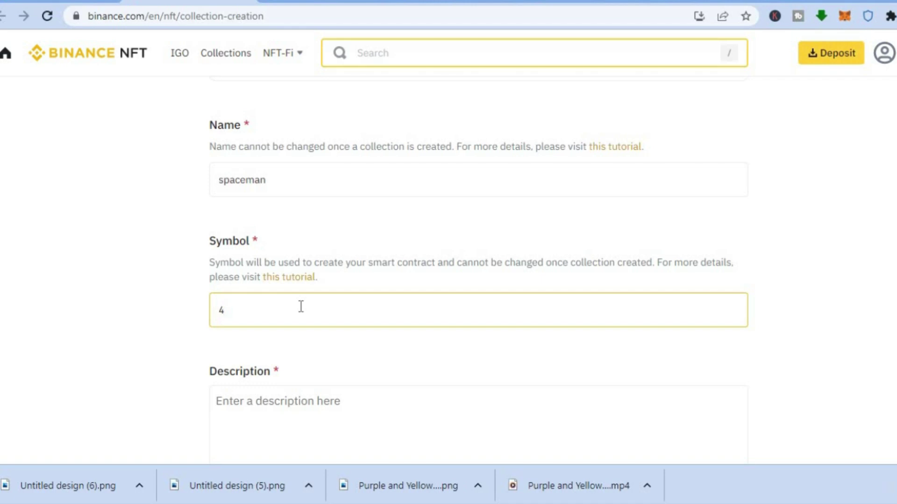
pyautogui.write('777')
pyautogui.click(310, 407)
pyautogui.write('test')
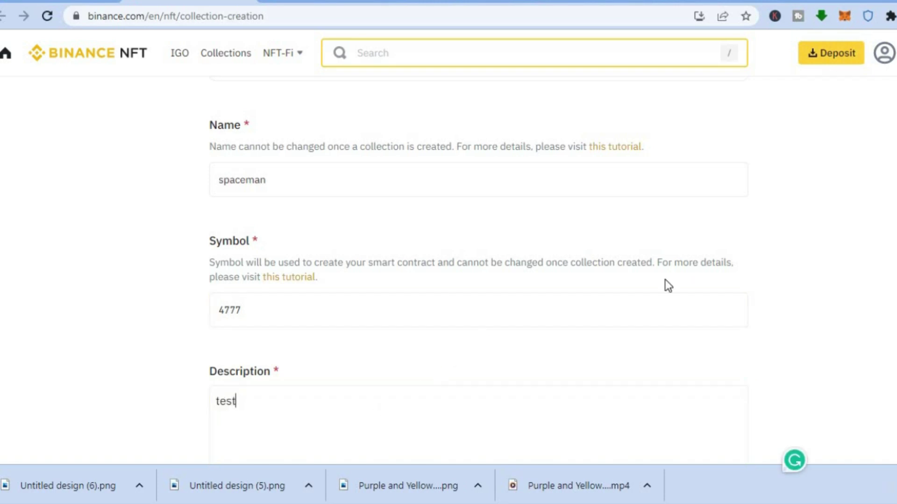
# - Choose Art as the collection's category and skip the wallet address for the smart contract owner for now
pyautogui.scroll(-8, 479, 271)
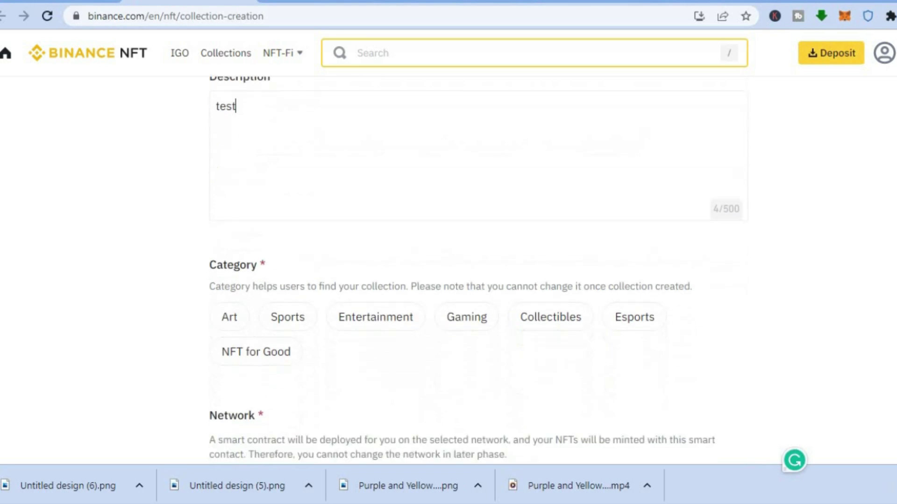
pyautogui.scroll(-2, 478, 271)
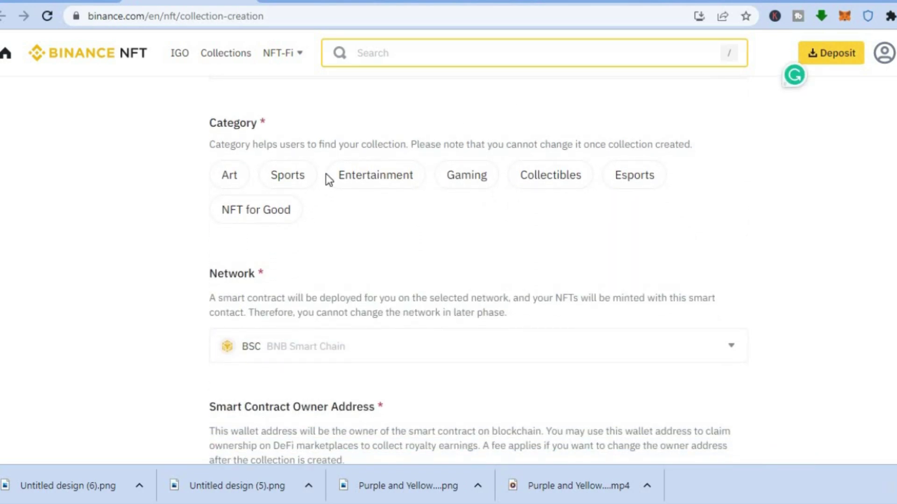
pyautogui.click(227, 186)
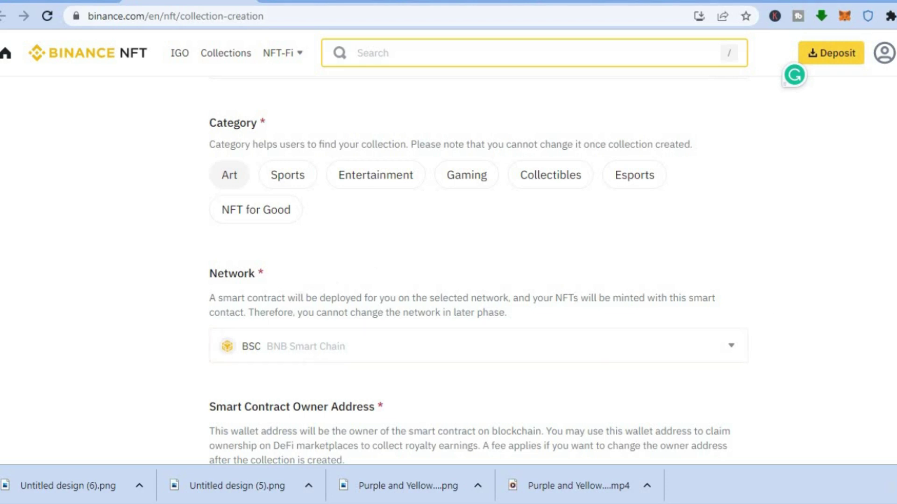
pyautogui.scroll(-4, 467, 281)
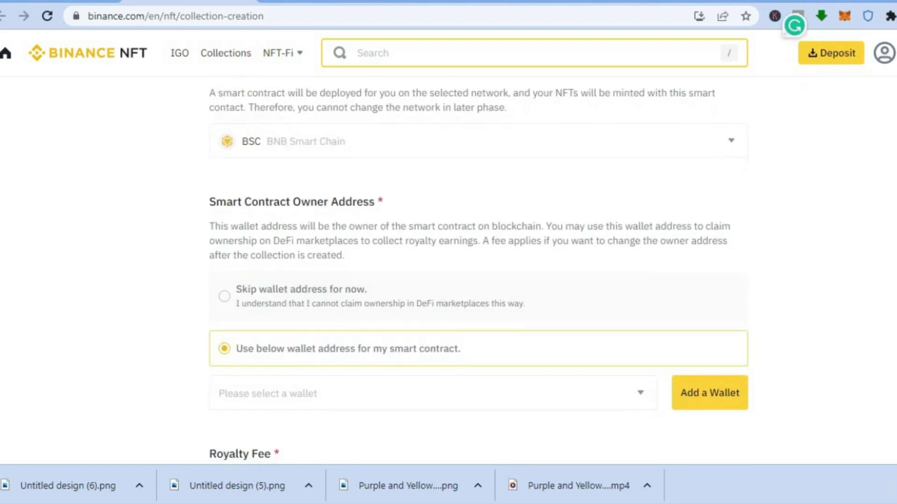
pyautogui.scroll(-2, 478, 271)
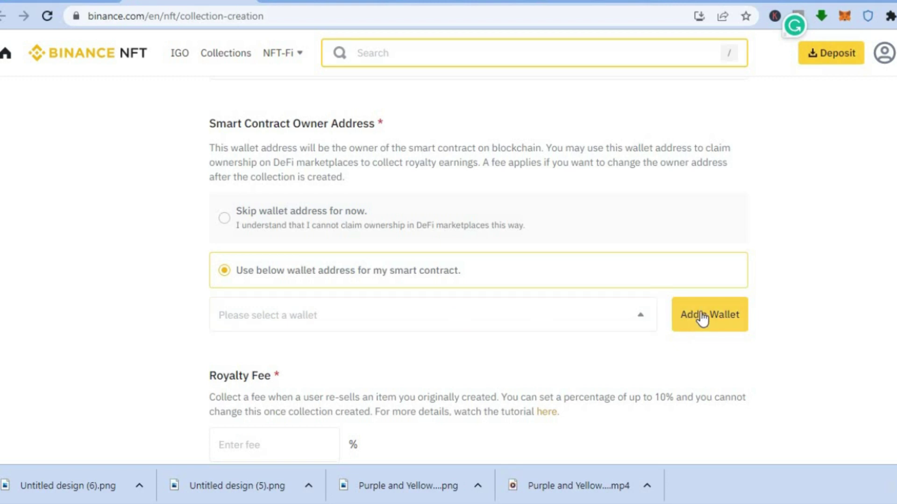
pyautogui.click(224, 218)
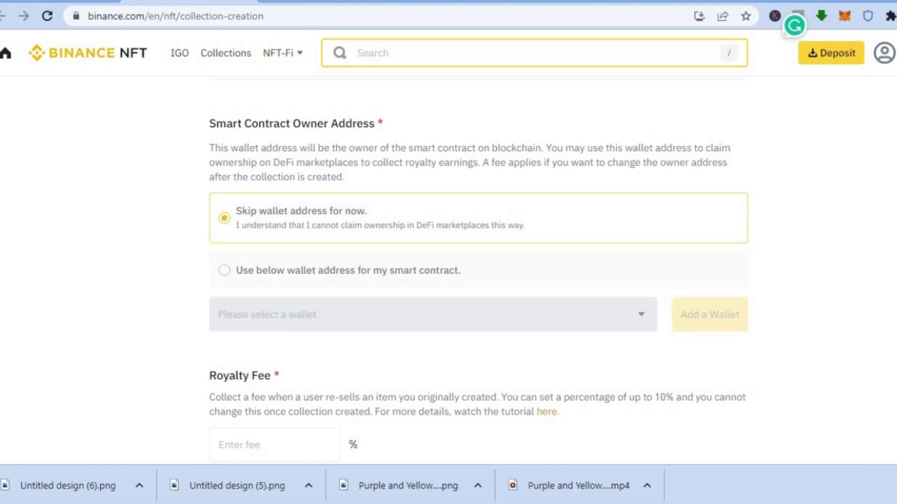
# - Set the collection's royalty fee to 10%
pyautogui.scroll(-5, 478, 270)
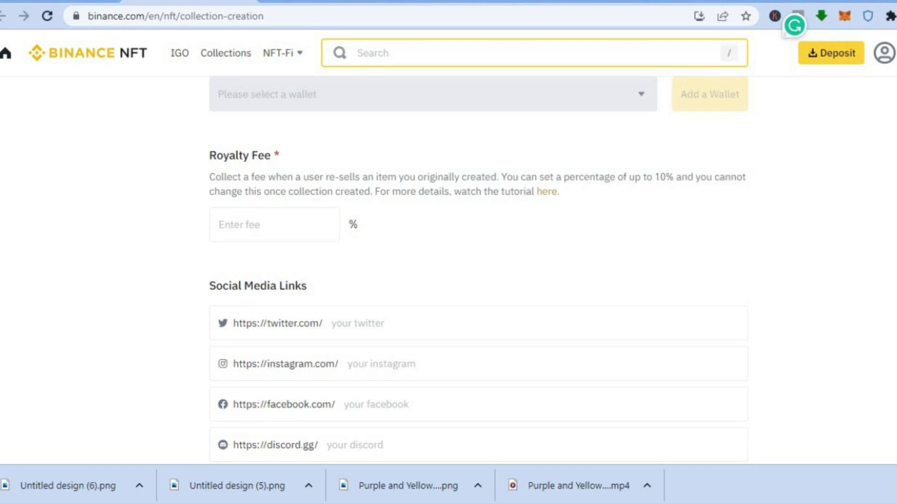
pyautogui.click(275, 225)
pyautogui.write('15')
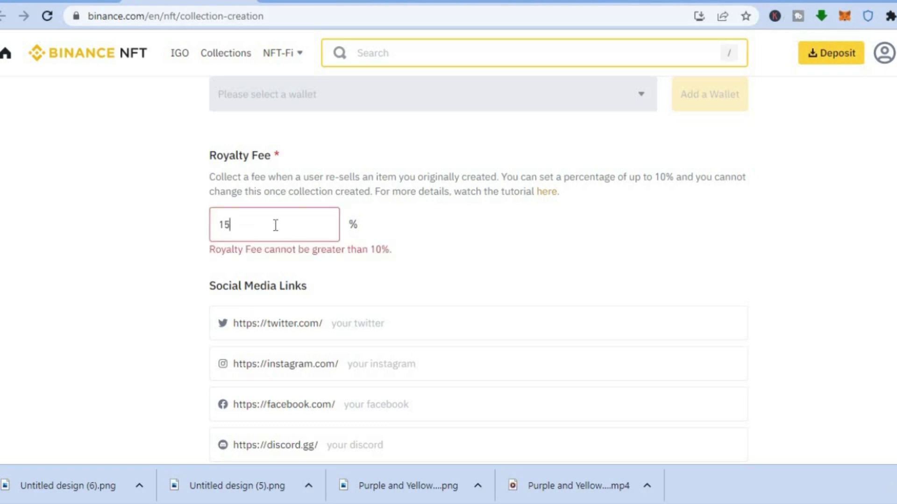
pyautogui.write('0')
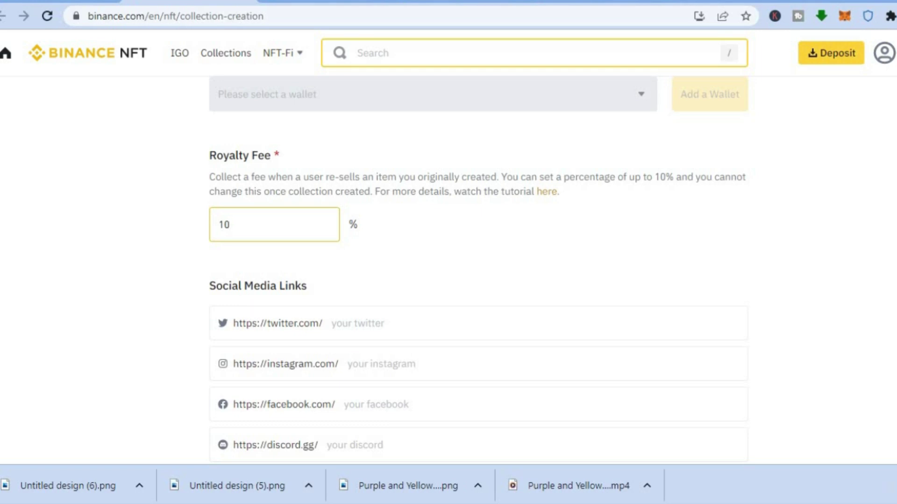
# - Leave the social media links empty and agree to Binance NFT's Minting Rules and Terms of service
pyautogui.scroll(-5, 478, 271)
pyautogui.scroll(2, 514, 280)
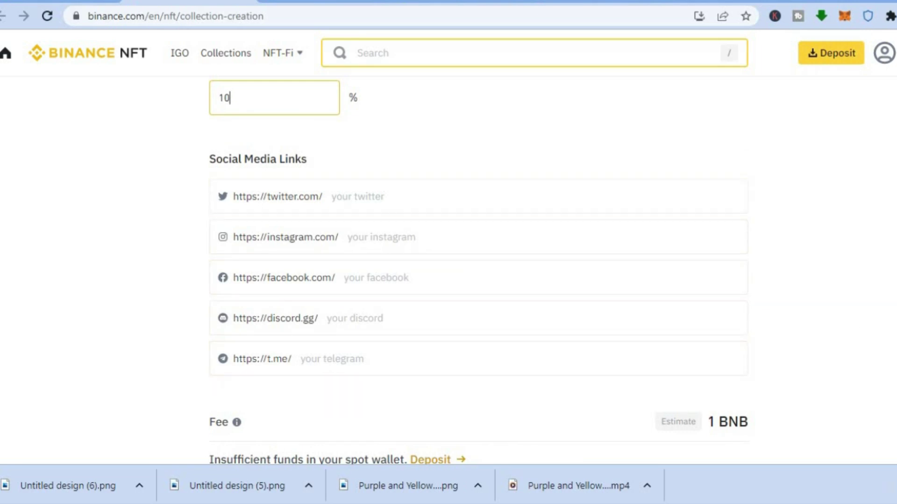
pyautogui.scroll(-3, 478, 257)
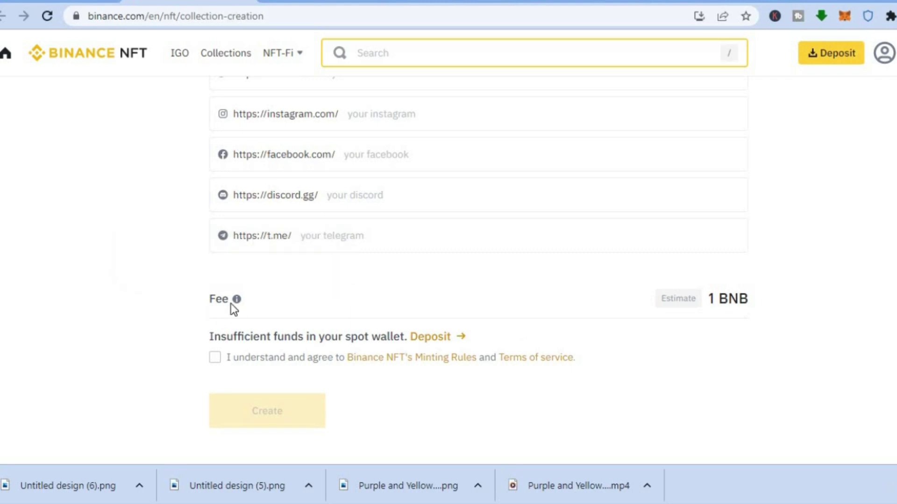
pyautogui.moveTo(231, 303)
pyautogui.click(214, 358)
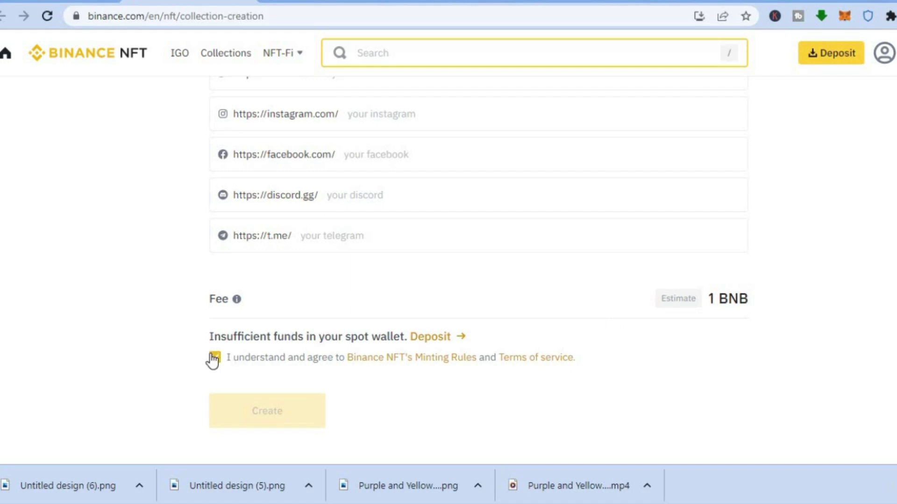